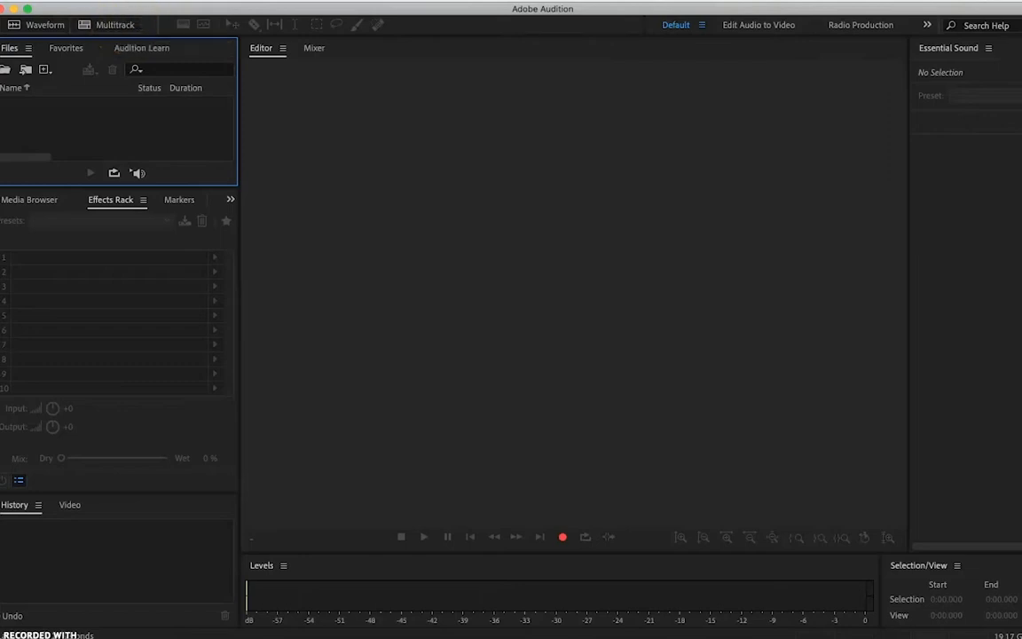
Create a new multitrack session named "Station ID V1" with no template, 44100 Hz, 32-bit float and a stereo master.
{"action": "left_click", "coordinate": [144, 2]}
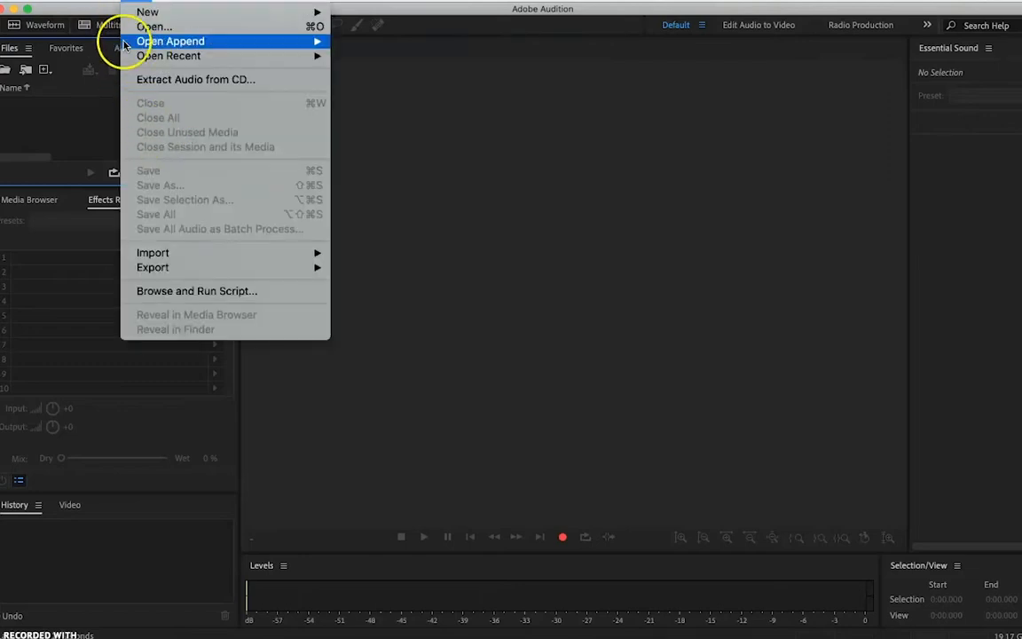
{"action": "mouse_move", "coordinate": [152, 11]}
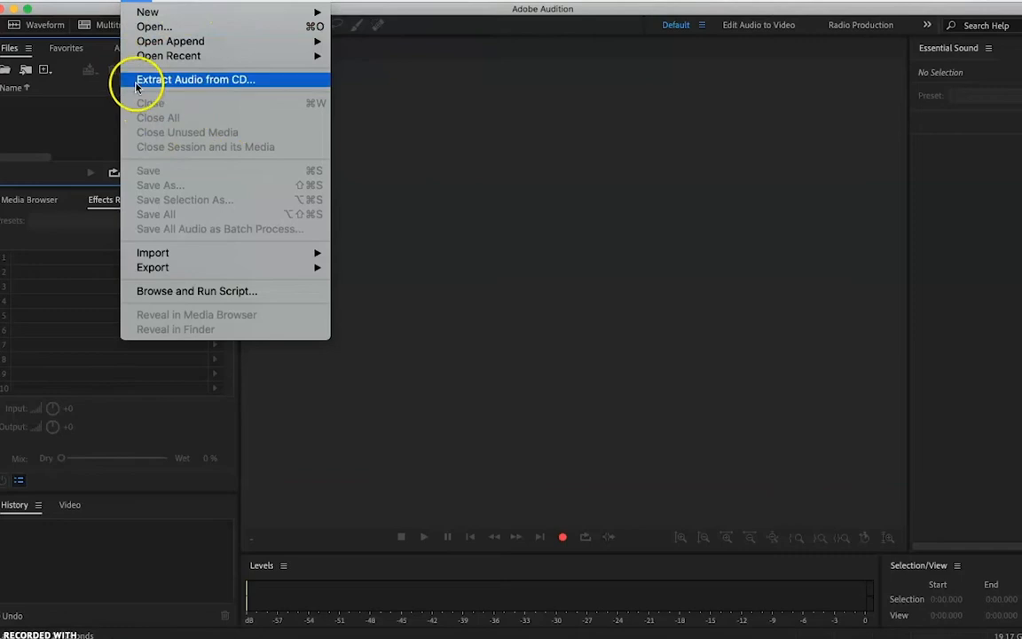
{"action": "left_click", "coordinate": [102, 29]}
{"action": "left_click", "coordinate": [102, 30]}
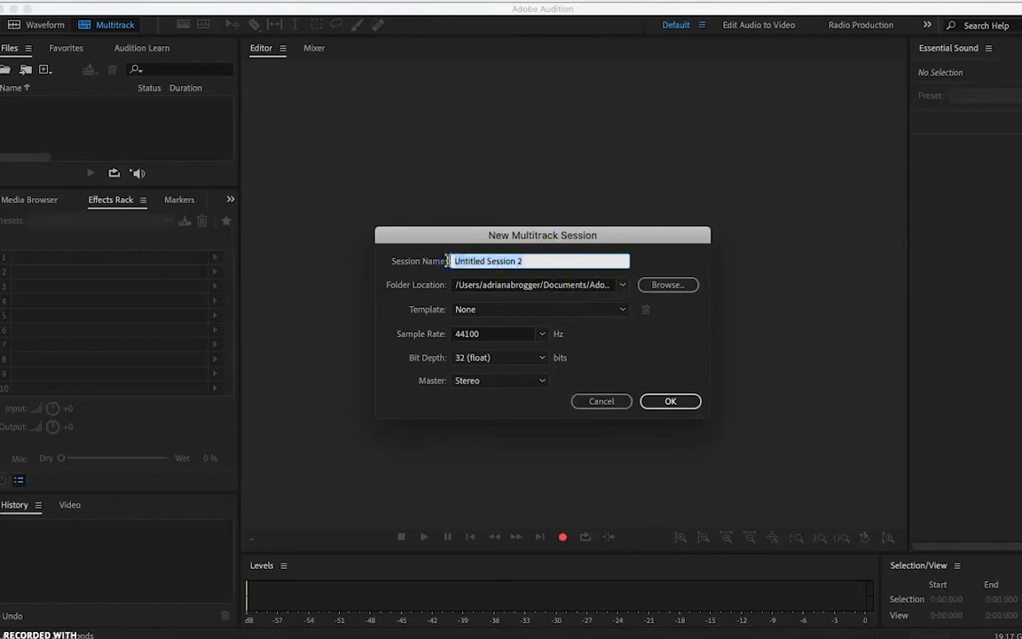
{"action": "type", "text": "S"}
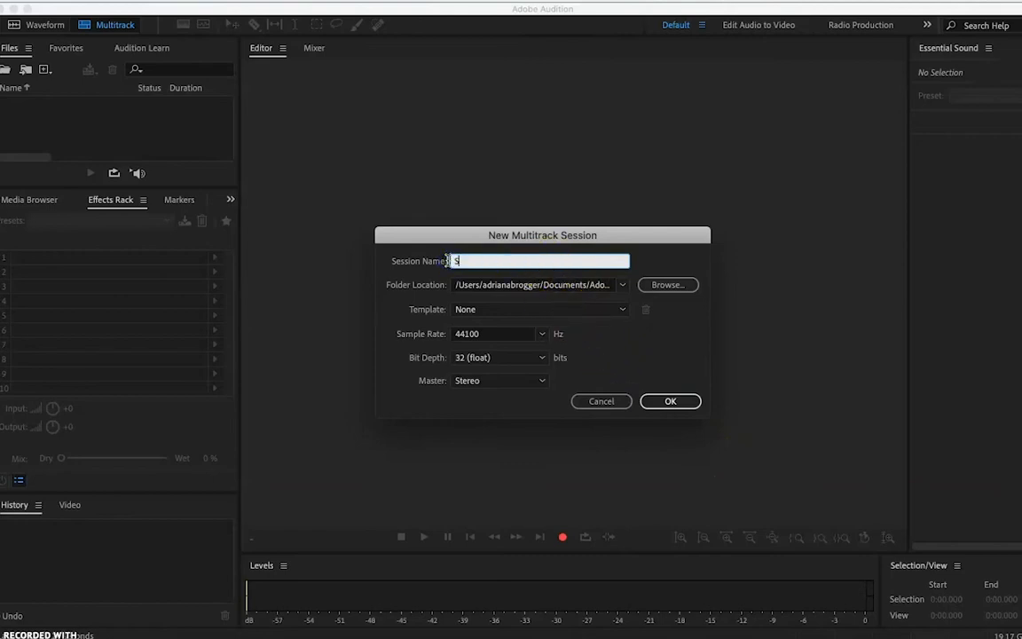
{"action": "type", "text": "tation ID V1"}
{"action": "left_click", "coordinate": [519, 269]}
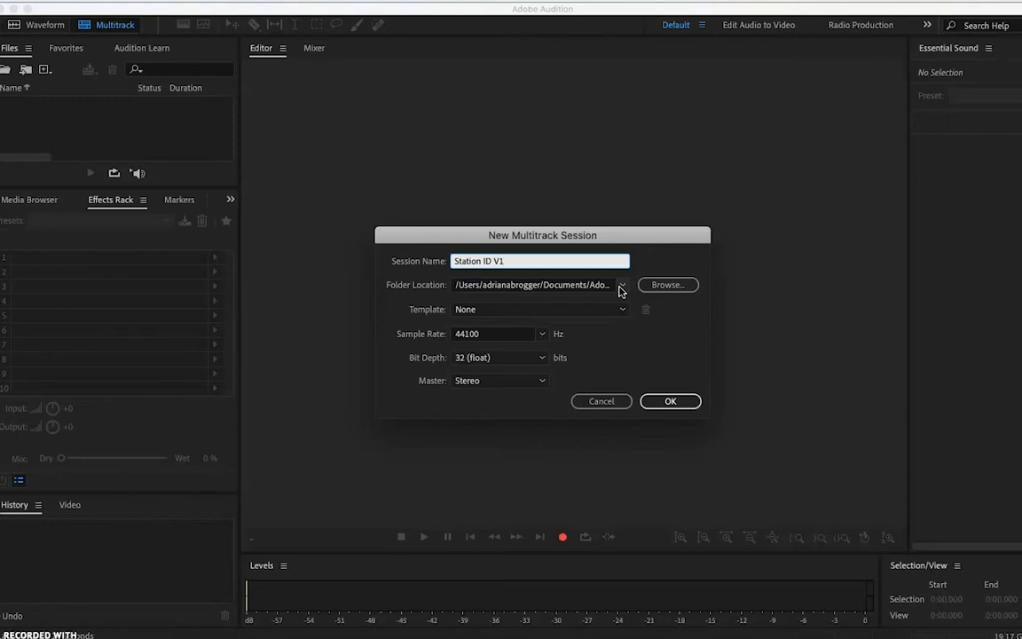
{"action": "left_click", "coordinate": [667, 289]}
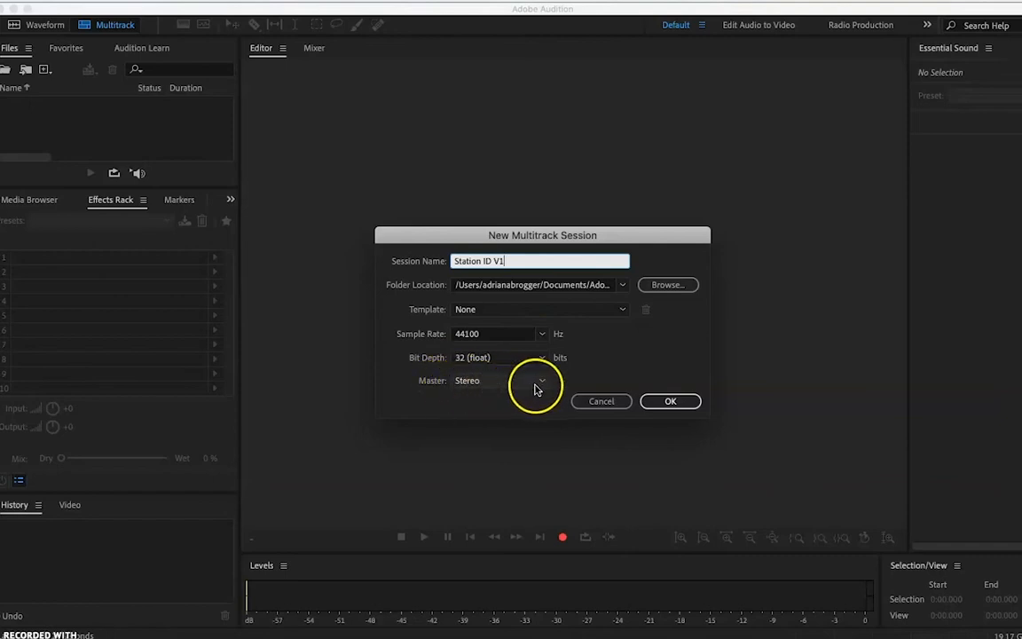
{"action": "left_click", "coordinate": [680, 405]}
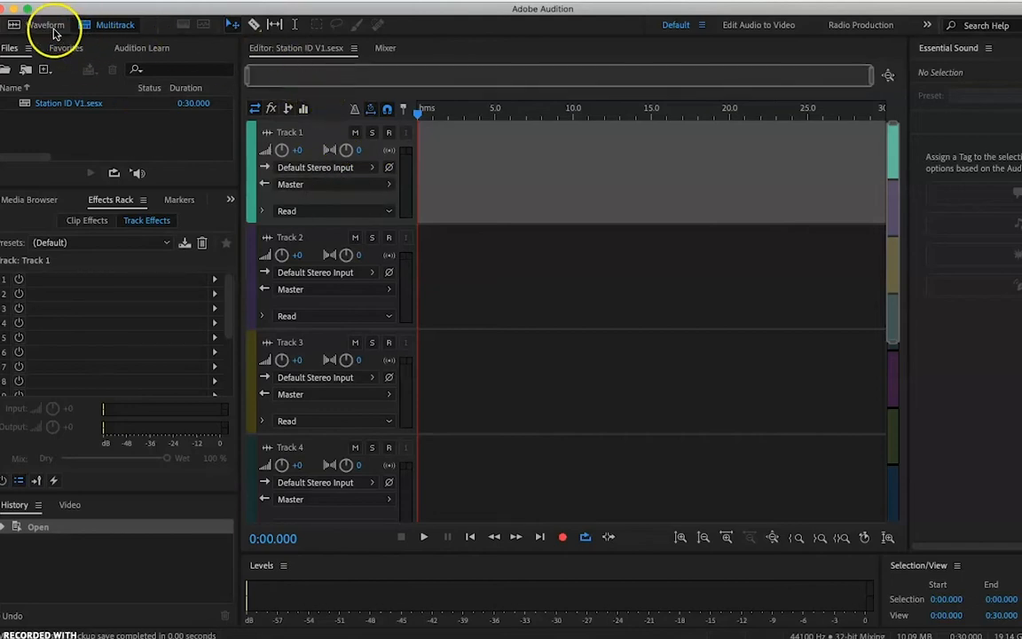
Rename Track 1 of the multitrack session to "Dialogue".
{"action": "left_click", "coordinate": [107, 28]}
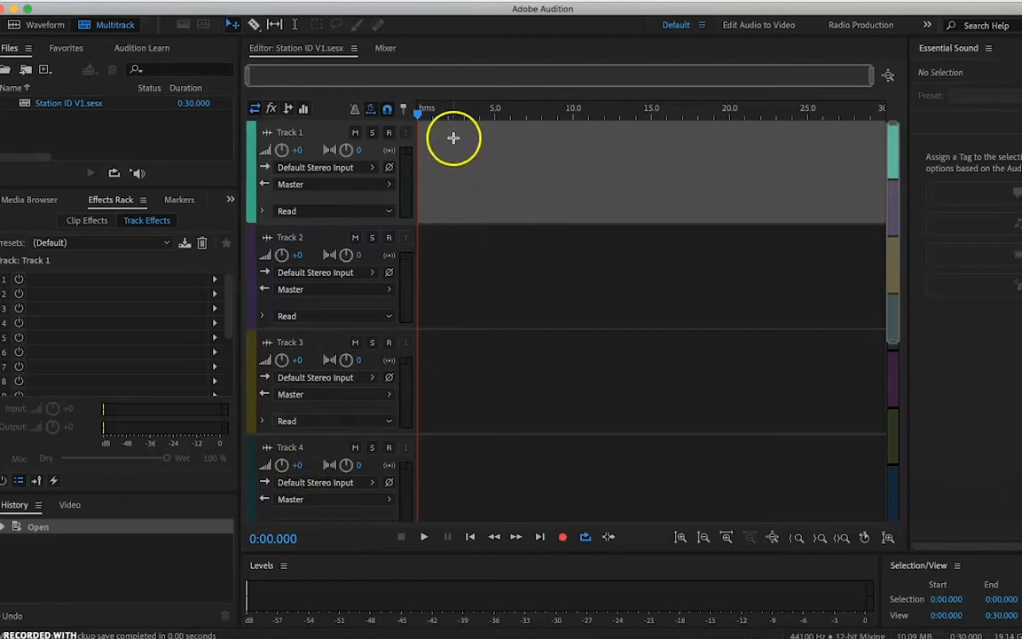
{"action": "left_click", "coordinate": [291, 133]}
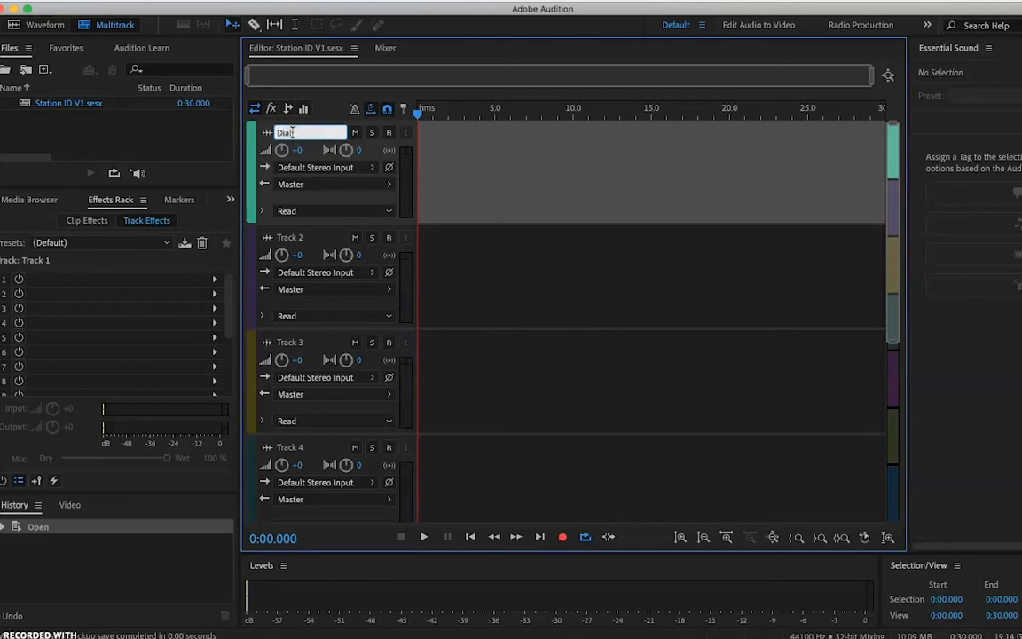
{"action": "left_click", "coordinate": [318, 156]}
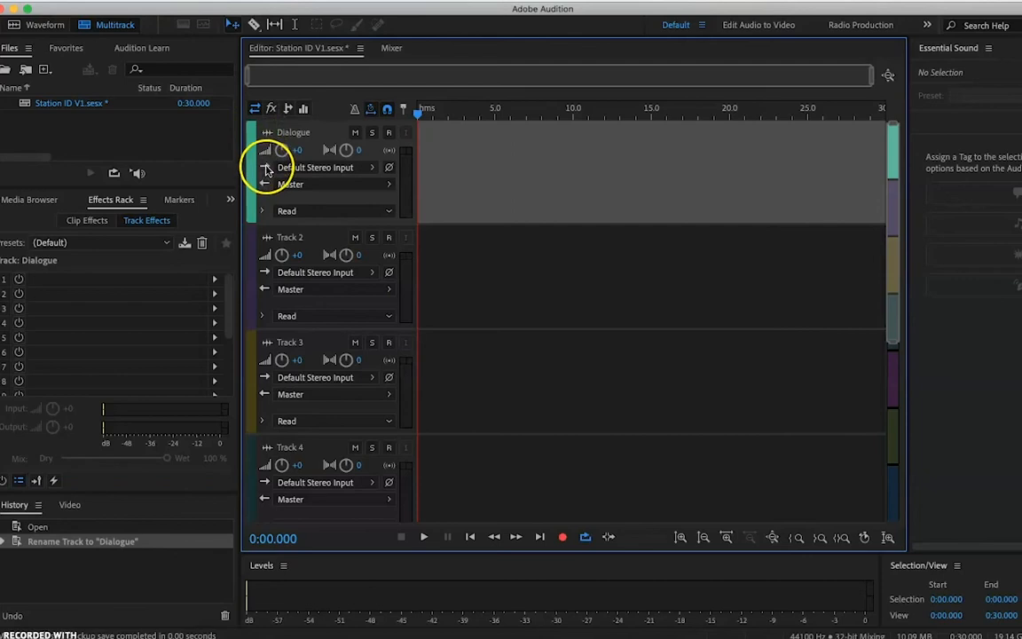
Set the Dialogue track's input to the mono source [01M] Built-in Microphone: Internal Microphone 1.
{"action": "left_click", "coordinate": [370, 168]}
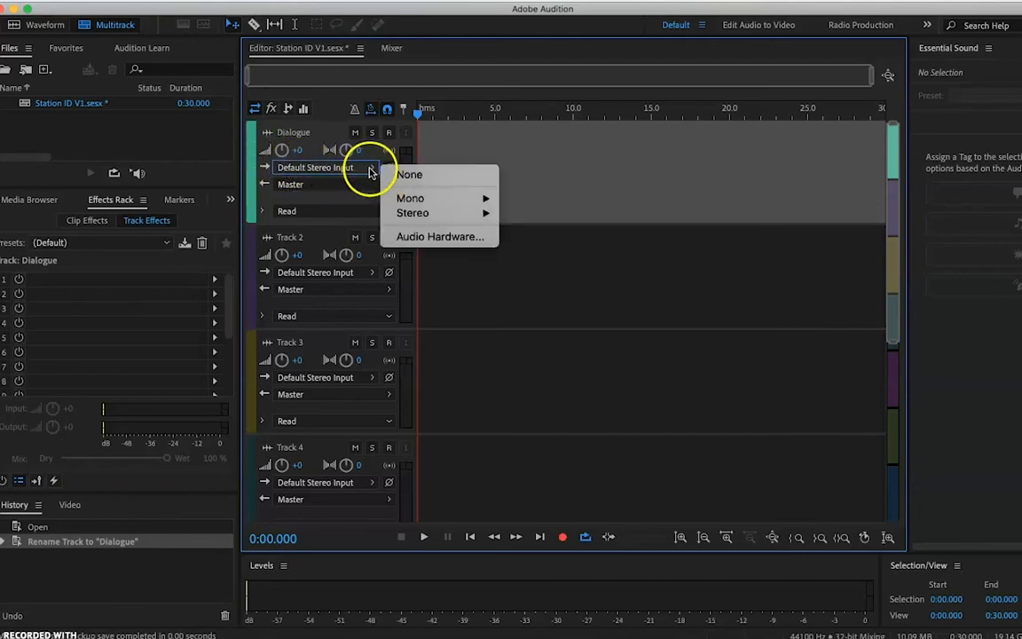
{"action": "left_click", "coordinate": [510, 174]}
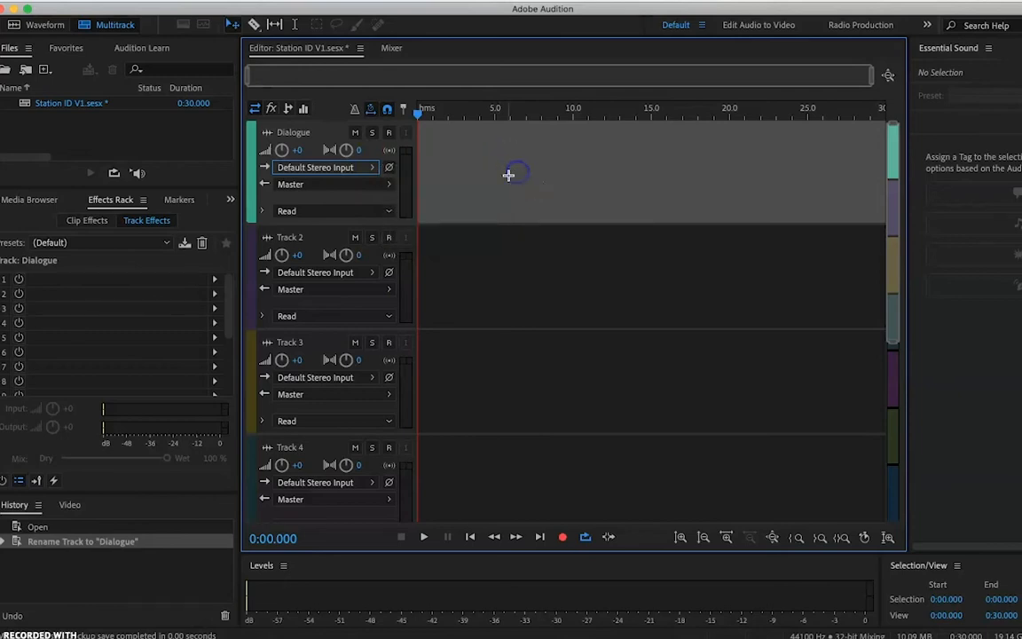
{"action": "left_click", "coordinate": [372, 171]}
{"action": "mouse_move", "coordinate": [412, 199]}
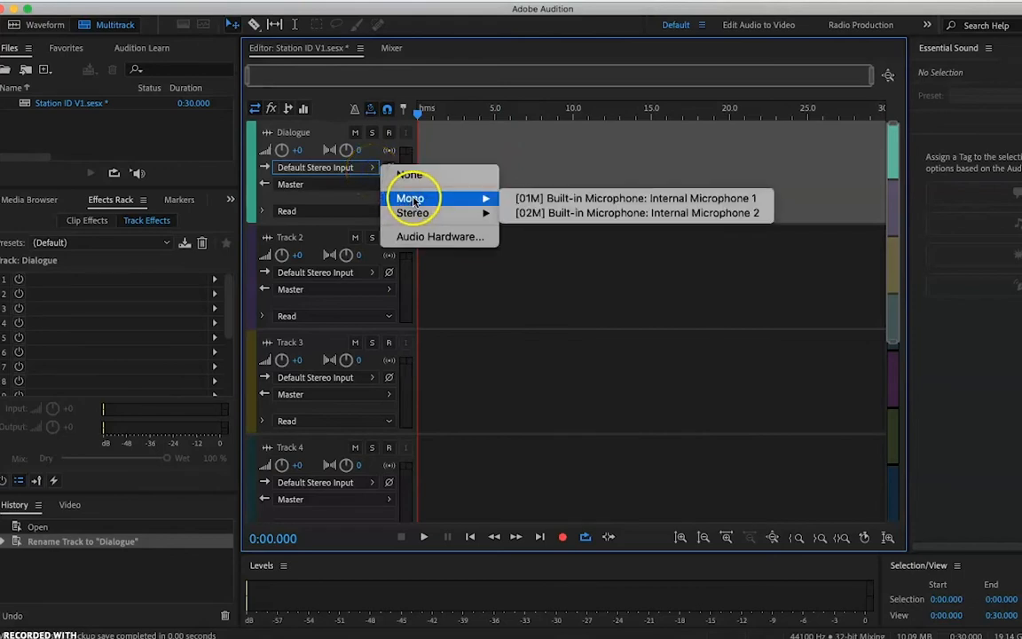
{"action": "left_click", "coordinate": [537, 201]}
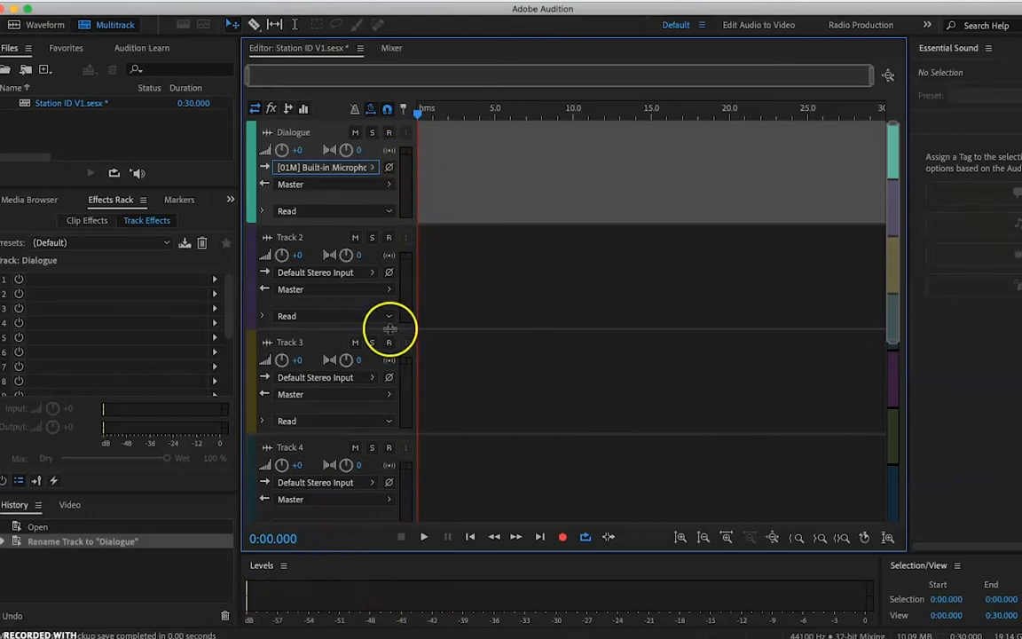
Arm the Dialogue track for recording and start recording.
{"action": "left_click", "coordinate": [389, 134]}
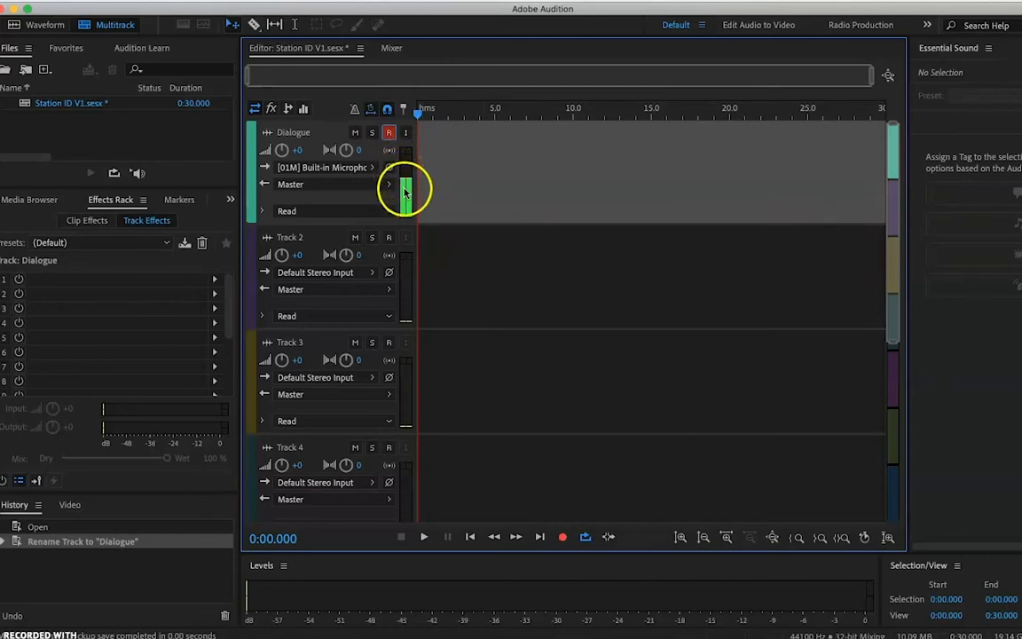
{"action": "left_click", "coordinate": [564, 538]}
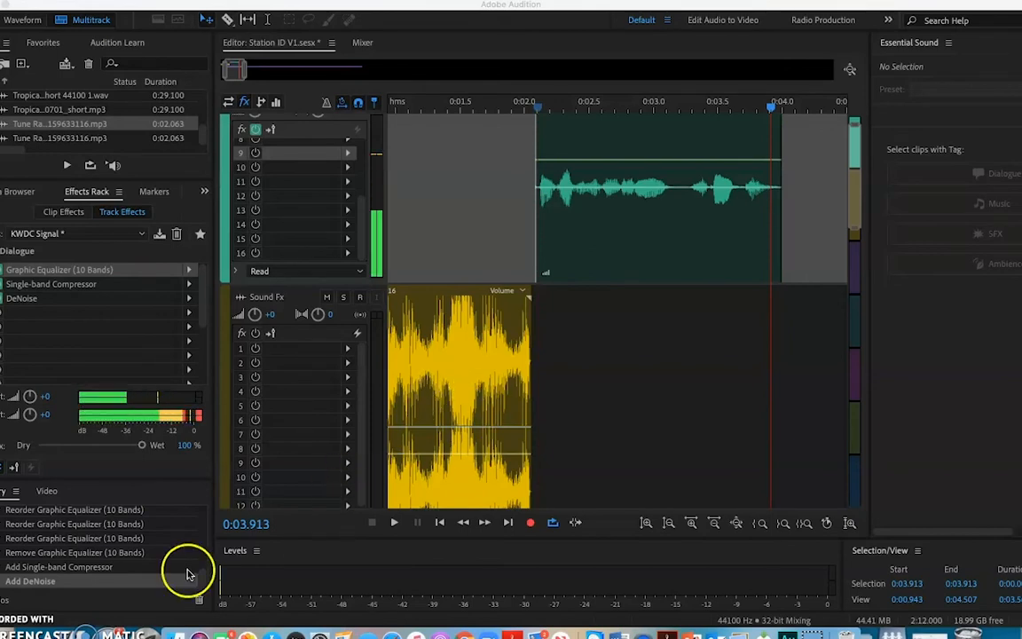
Reduce the heights of the Dialogue, Sound Fx and Music tracks so all three fit in the editor.
{"action": "left_click", "coordinate": [344, 289]}
{"action": "left_click", "coordinate": [344, 313]}
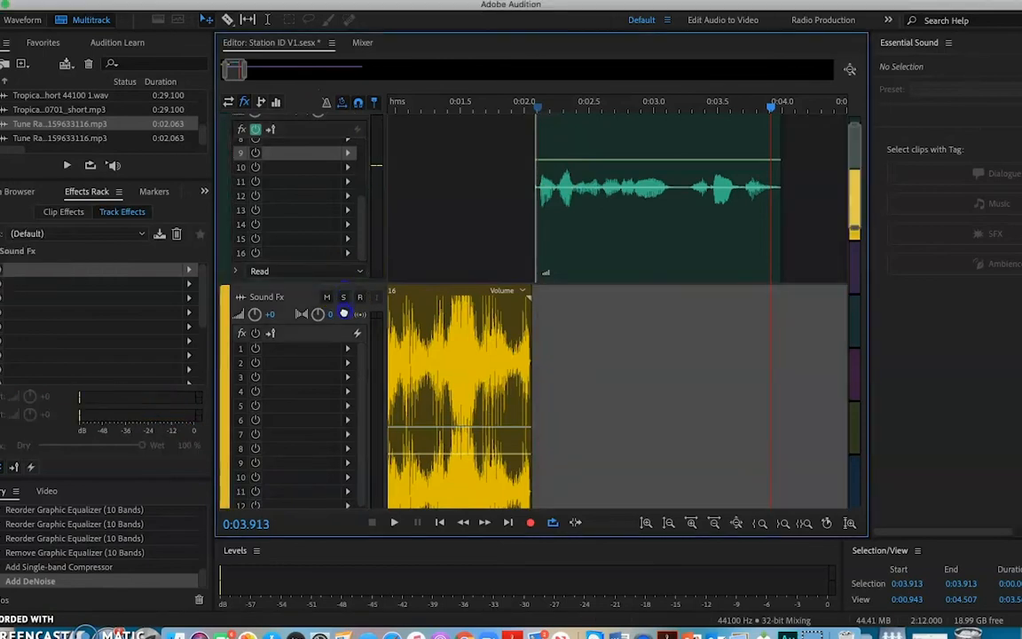
{"action": "left_click_drag", "start_coordinate": [344, 286], "coordinate": [375, 161]}
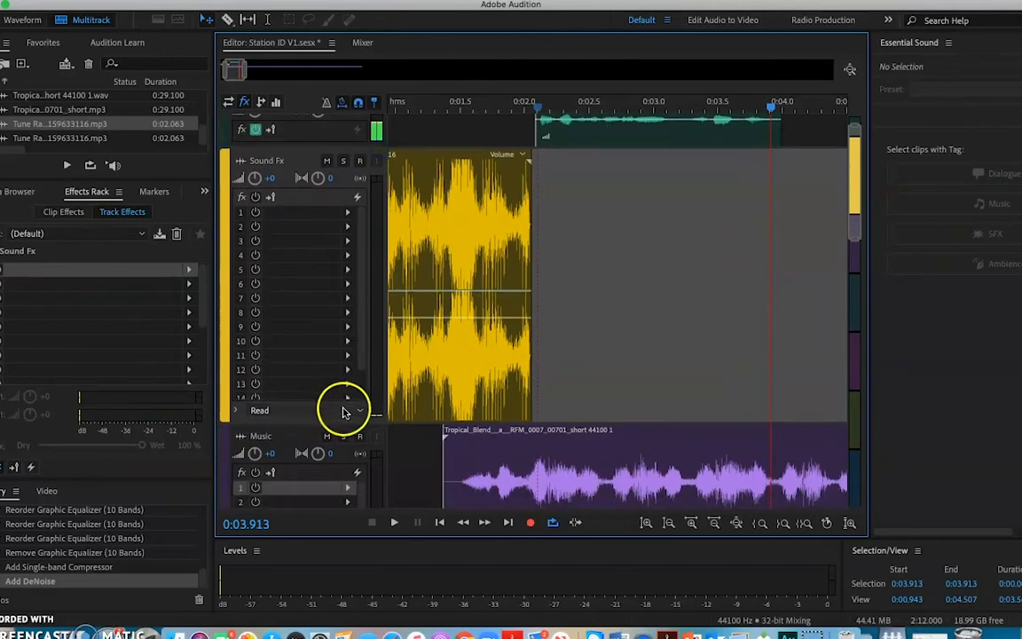
{"action": "left_click", "coordinate": [331, 426]}
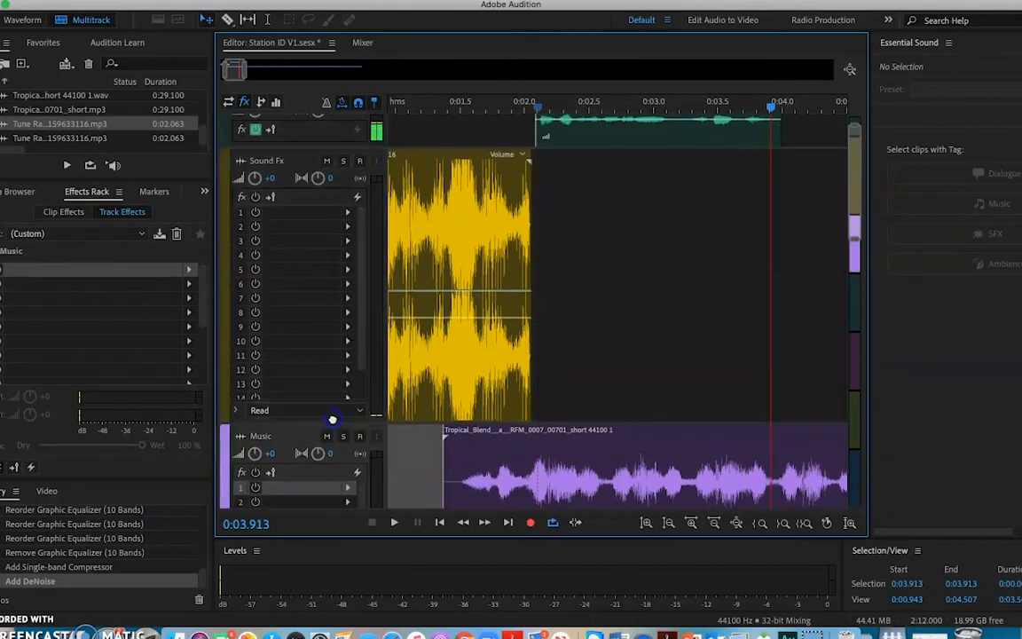
{"action": "left_click_drag", "start_coordinate": [314, 422], "coordinate": [331, 269]}
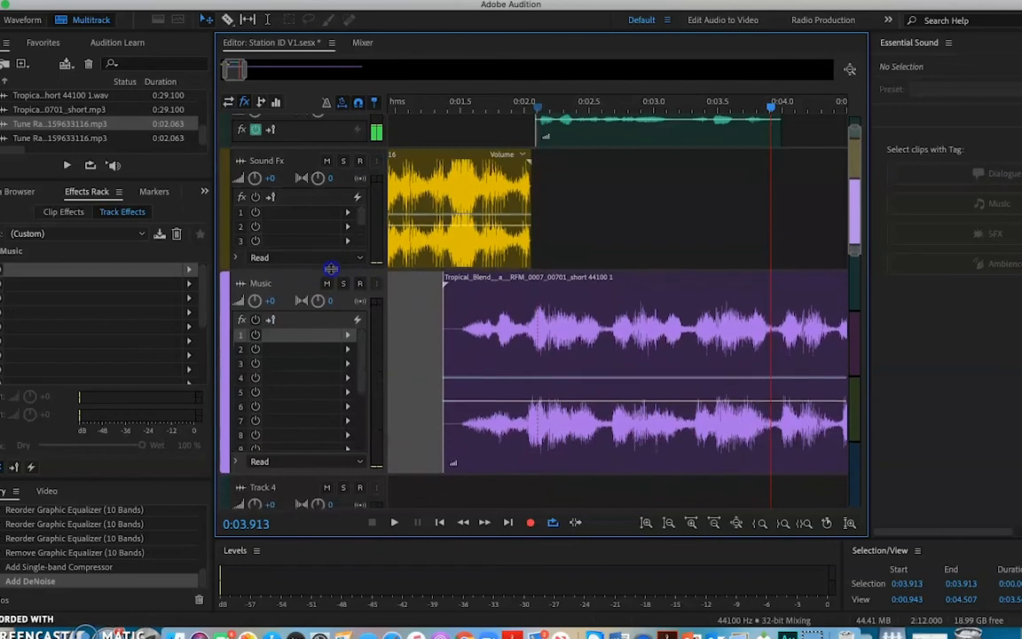
{"action": "left_click_drag", "start_coordinate": [297, 473], "coordinate": [306, 377]}
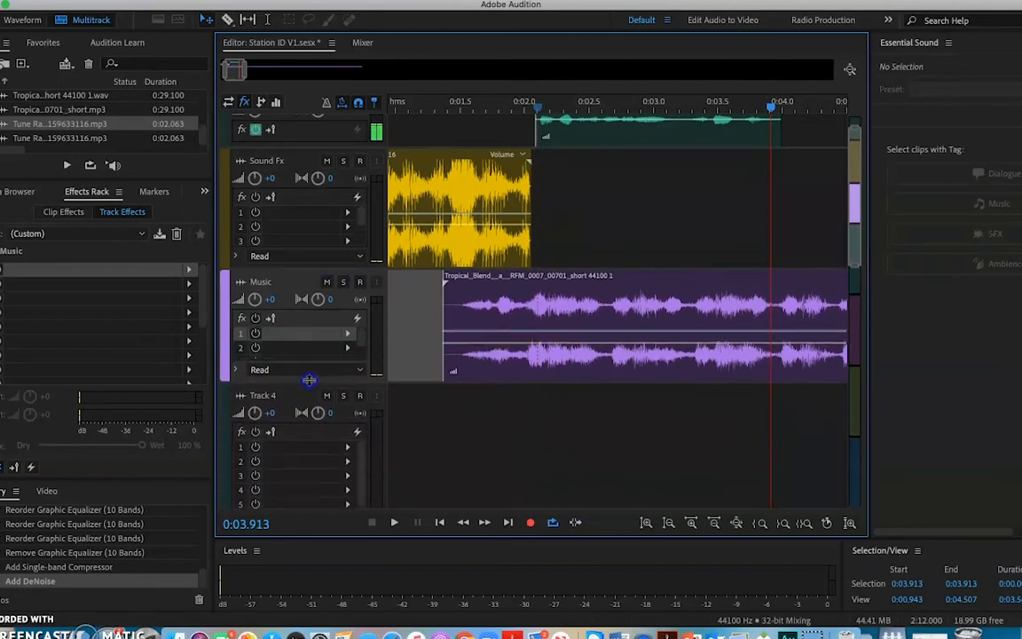
{"action": "scroll", "coordinate": [726, 210], "scroll_direction": "up", "scroll_amount": 2}
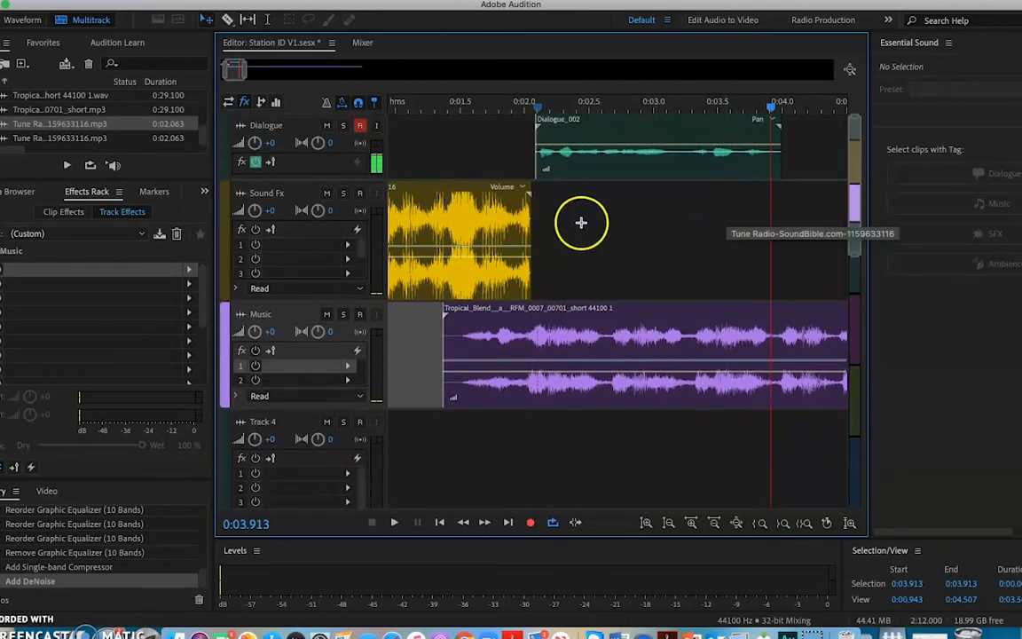
Move the playhead to 0:03.476 and select the Sound Fx track.
{"action": "mouse_move", "coordinate": [247, 68]}
{"action": "left_mouse_down"}
{"action": "mouse_move", "coordinate": [324, 75]}
{"action": "mouse_move", "coordinate": [254, 78]}
{"action": "left_mouse_up"}
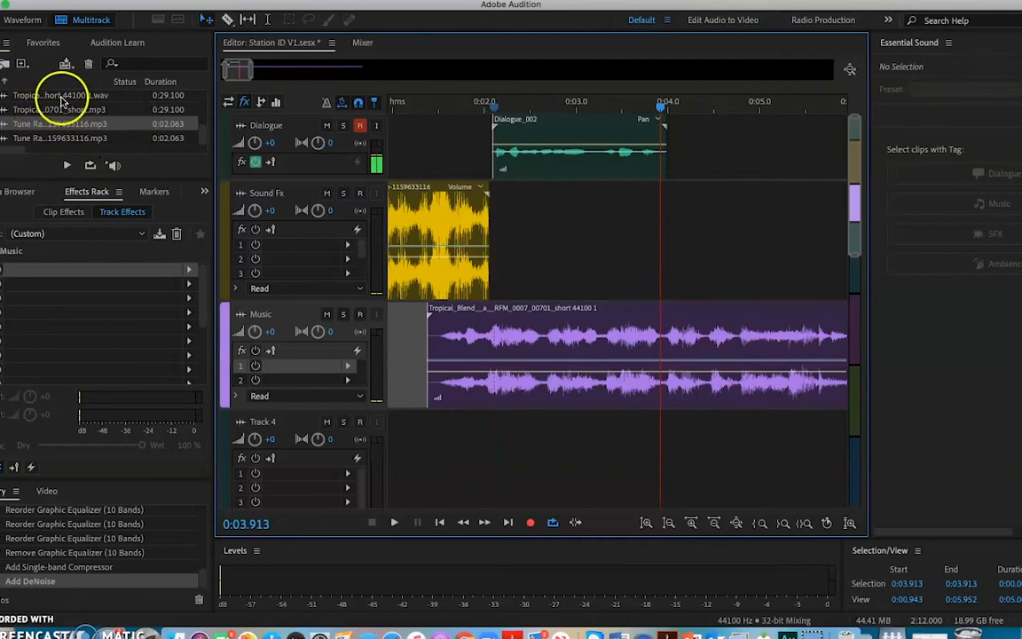
{"action": "scroll", "coordinate": [68, 120], "scroll_direction": "up", "scroll_amount": 3}
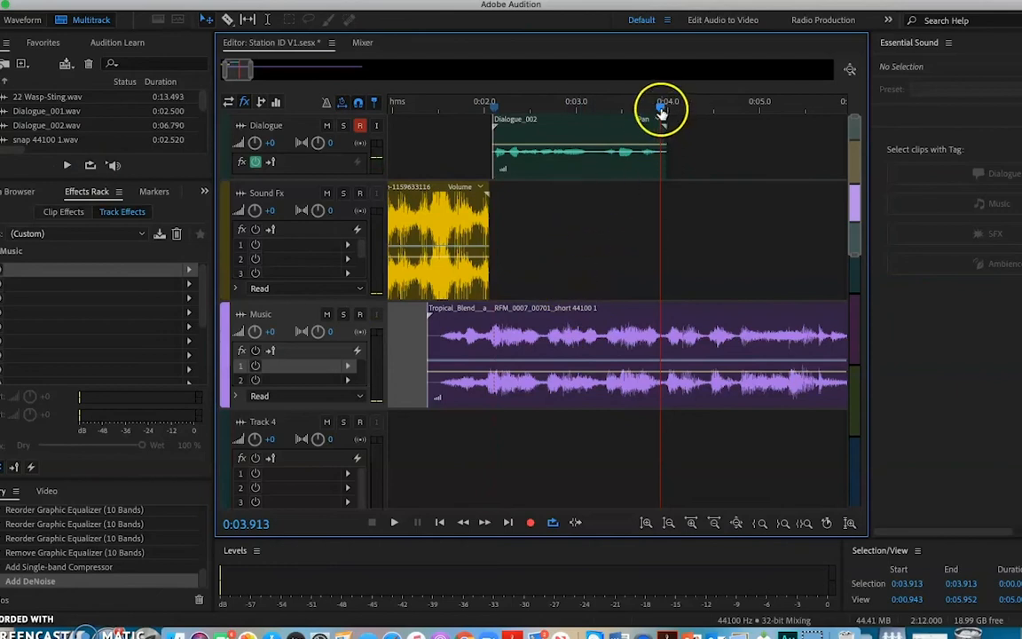
{"action": "left_click_drag", "start_coordinate": [662, 112], "coordinate": [620, 127]}
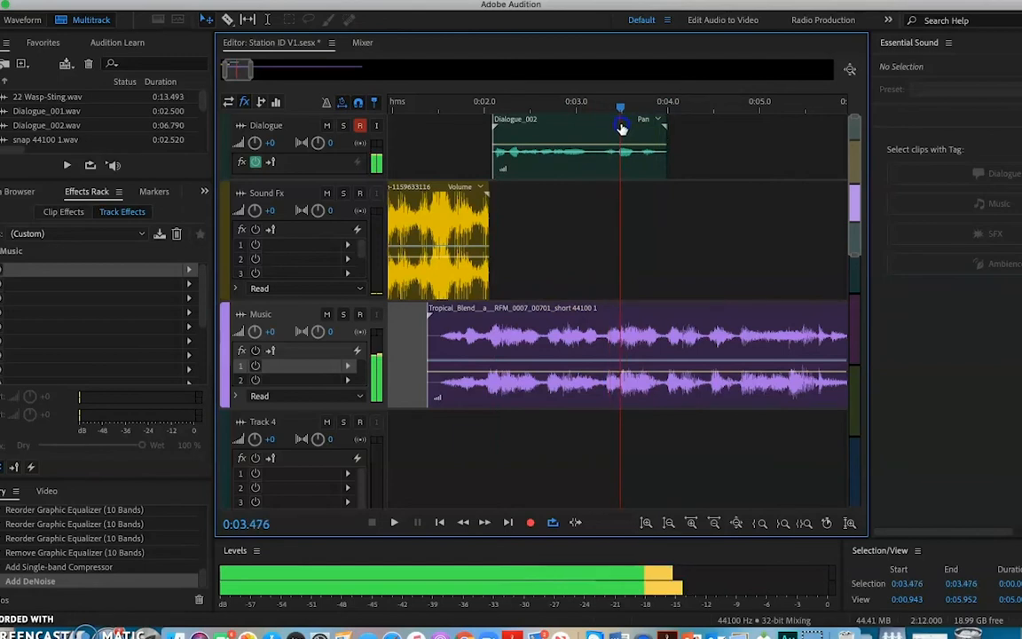
{"action": "left_click", "coordinate": [567, 181]}
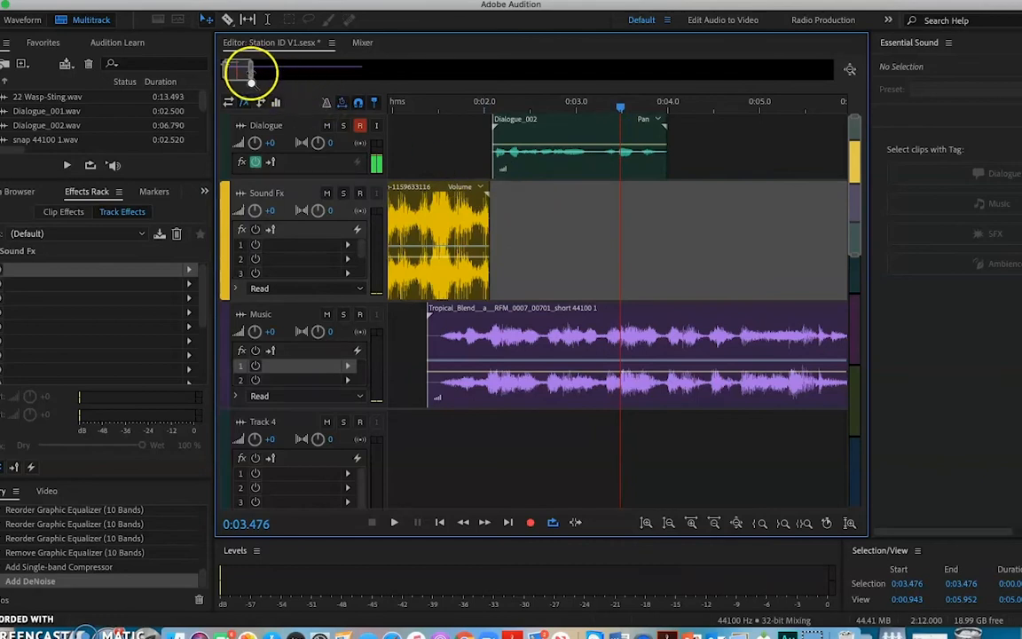
{"action": "mouse_move", "coordinate": [250, 77]}
{"action": "left_mouse_down"}
{"action": "mouse_move", "coordinate": [810, 77]}
{"action": "mouse_move", "coordinate": [236, 76]}
{"action": "left_mouse_up"}
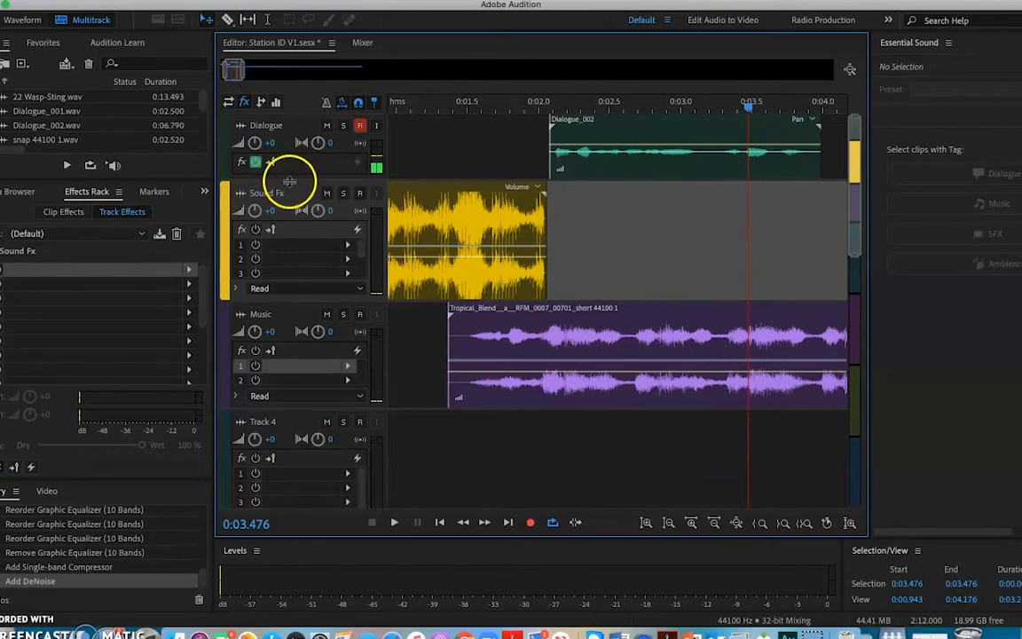
Make the Dialogue and Sound Fx tracks slightly taller and lower the volume envelope of the Tune Radio clip on Sound Fx.
{"action": "left_click_drag", "start_coordinate": [290, 181], "coordinate": [331, 205]}
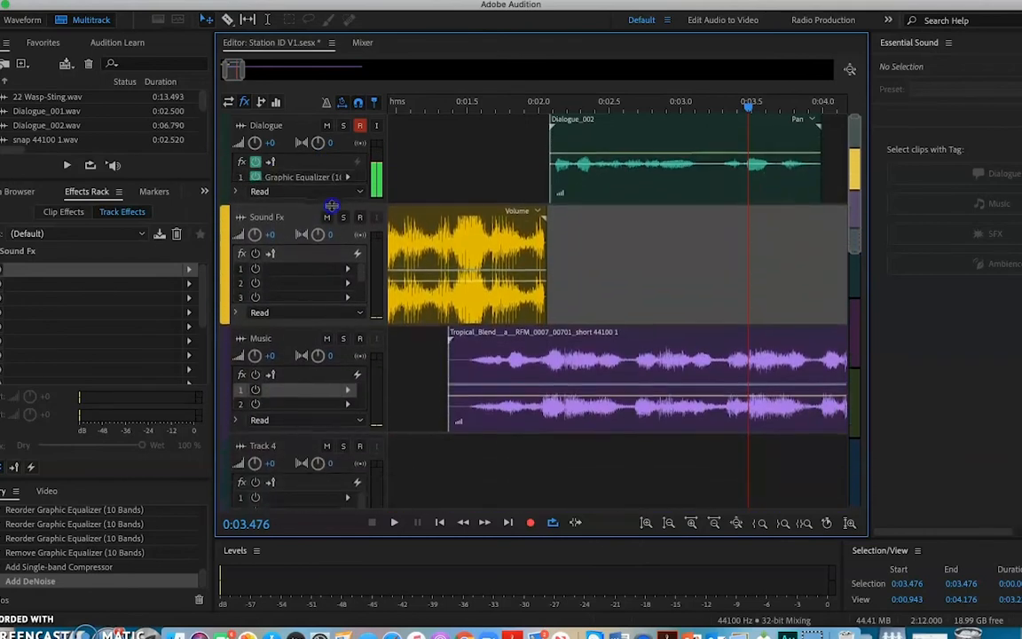
{"action": "mouse_move", "coordinate": [306, 321]}
{"action": "left_mouse_down"}
{"action": "mouse_move", "coordinate": [309, 368]}
{"action": "mouse_move", "coordinate": [312, 342]}
{"action": "left_mouse_up"}
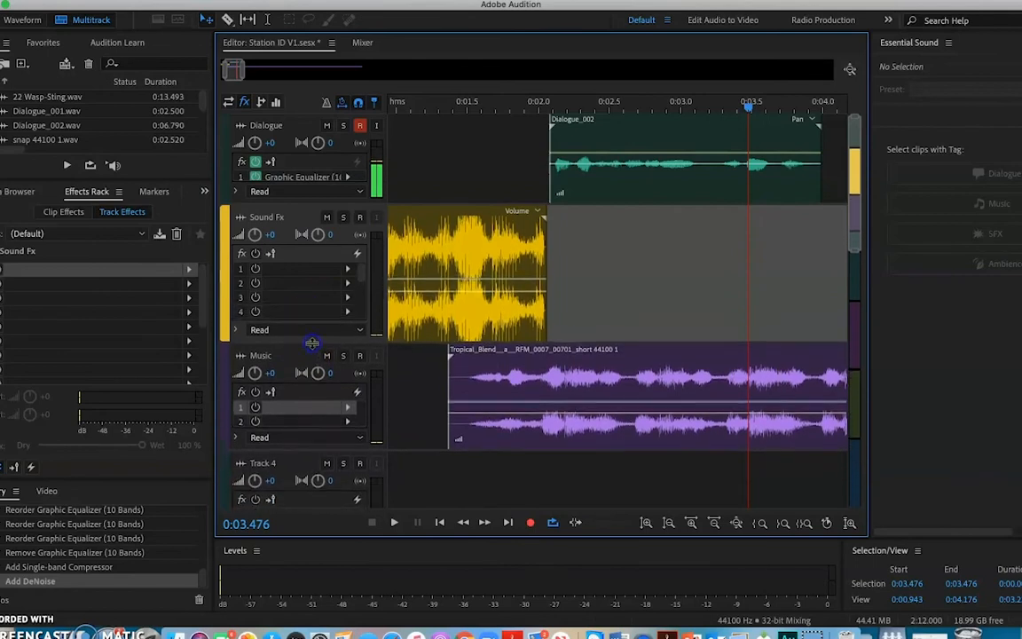
{"action": "left_click_drag", "start_coordinate": [429, 295], "coordinate": [432, 298]}
{"action": "left_click_drag", "start_coordinate": [430, 291], "coordinate": [431, 301]}
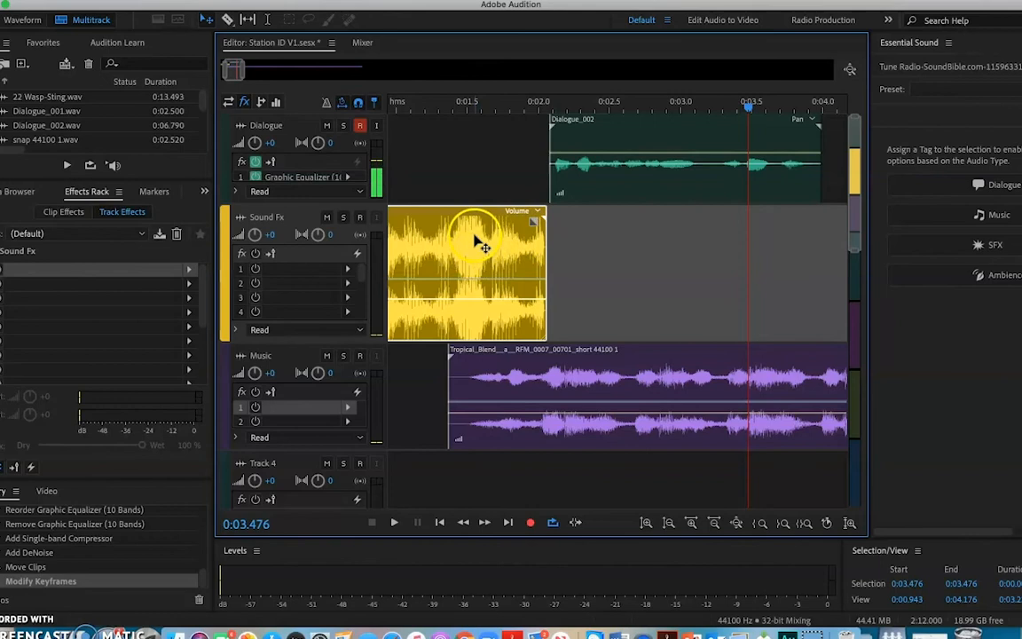
Return the playhead to 0:00.000 and apply a short fade-in to the Tune Radio clip on the Sound Fx track.
{"action": "left_click_drag", "start_coordinate": [749, 107], "coordinate": [374, 184]}
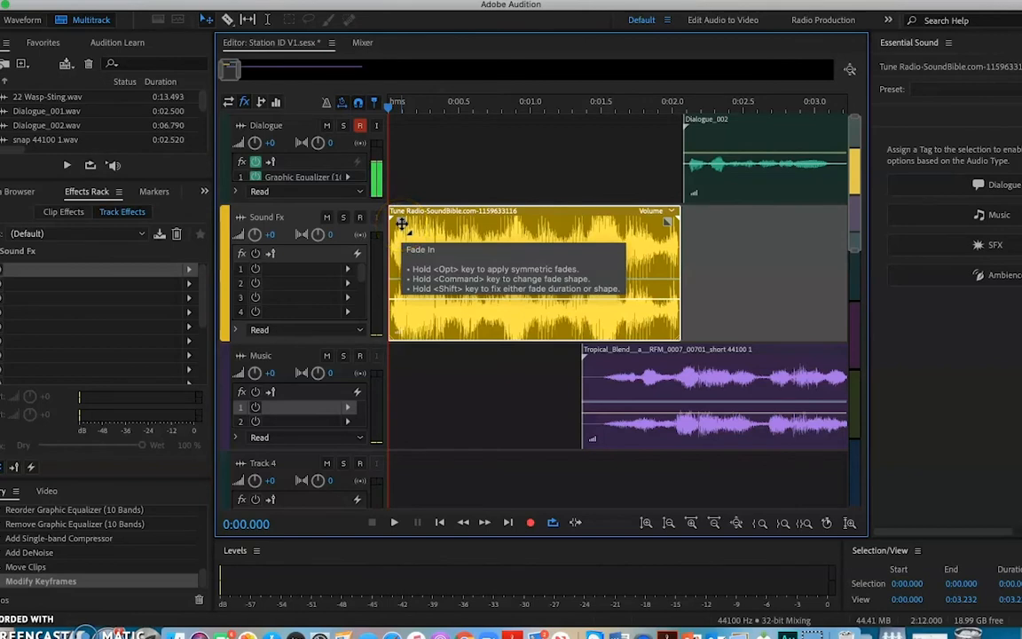
{"action": "left_click_drag", "start_coordinate": [401, 223], "coordinate": [377, 266]}
{"action": "mouse_move", "coordinate": [399, 218]}
{"action": "left_mouse_down"}
{"action": "mouse_move", "coordinate": [417, 228]}
{"action": "mouse_move", "coordinate": [391, 229]}
{"action": "left_mouse_up"}
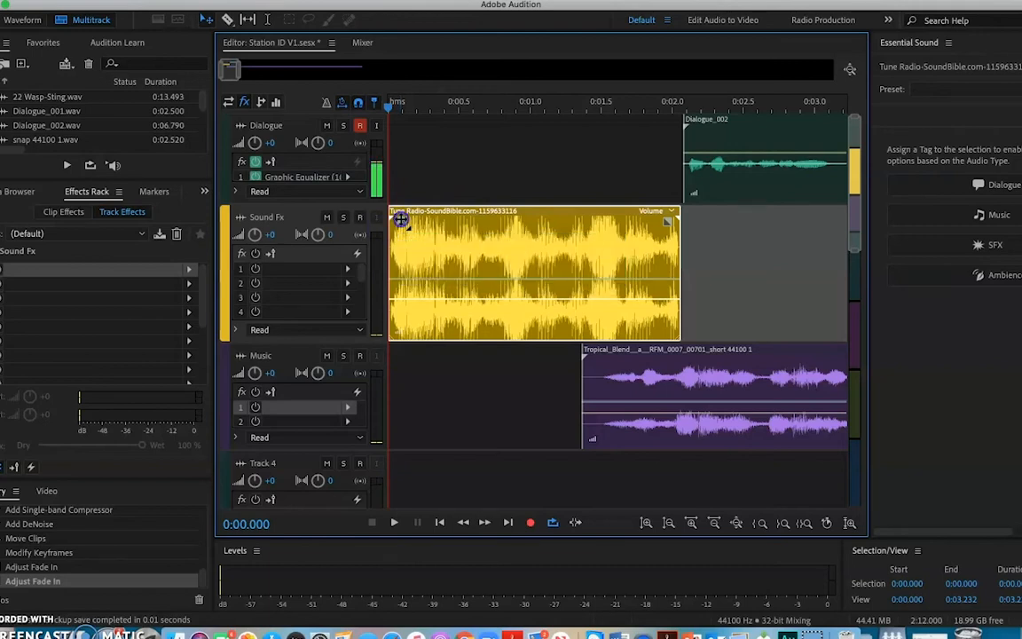
{"action": "left_click_drag", "start_coordinate": [401, 221], "coordinate": [422, 228]}
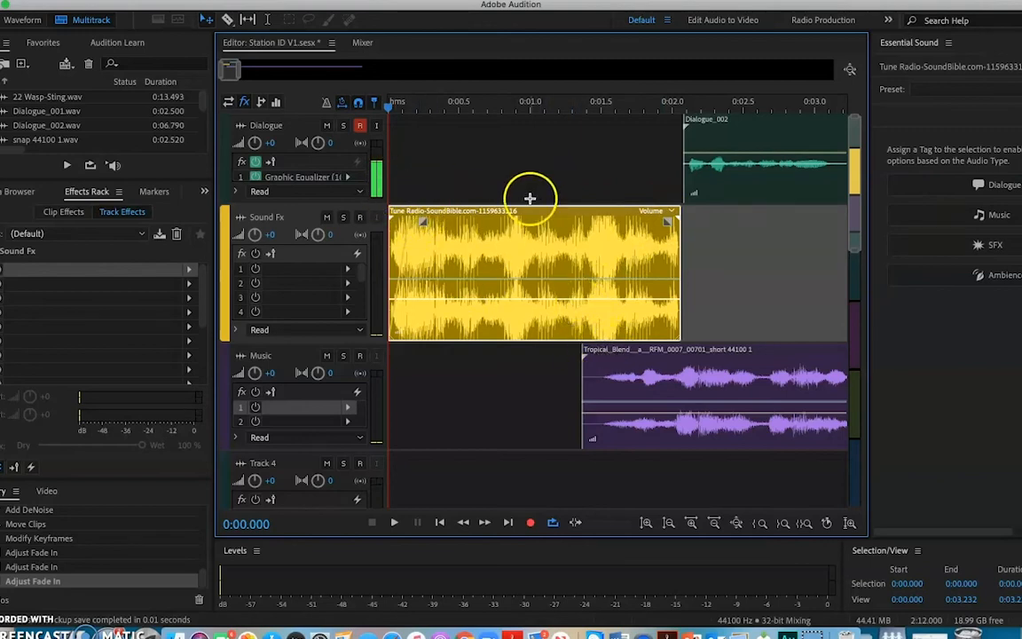
{"action": "left_click", "coordinate": [454, 250]}
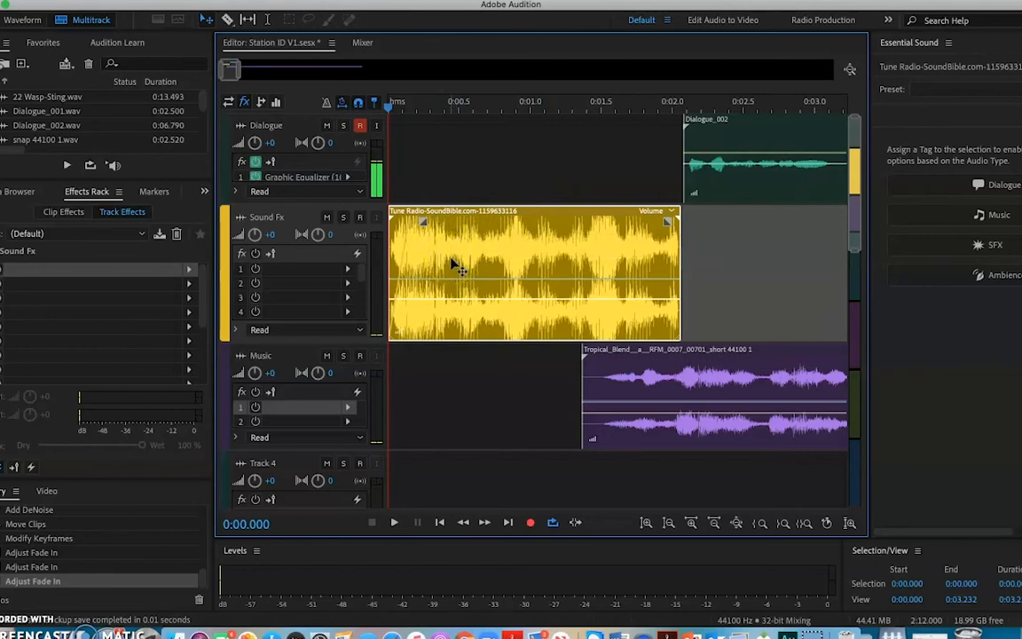
{"action": "left_click", "coordinate": [456, 246]}
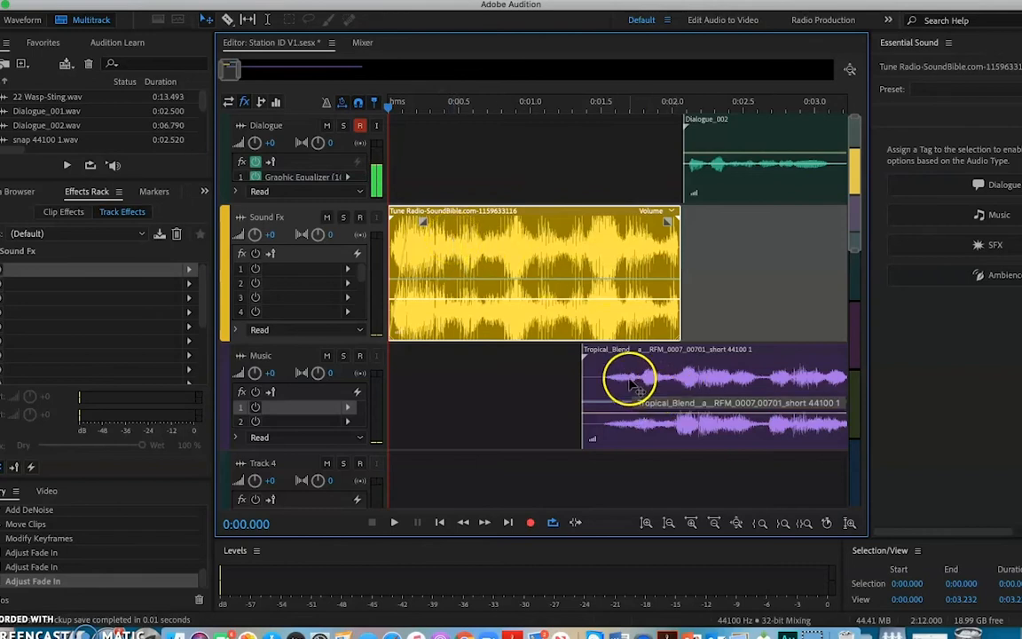
Move the music clip slightly later on the Music track, to start at about 0:01.45, and play the mix from the beginning.
{"action": "left_click_drag", "start_coordinate": [610, 366], "coordinate": [624, 367]}
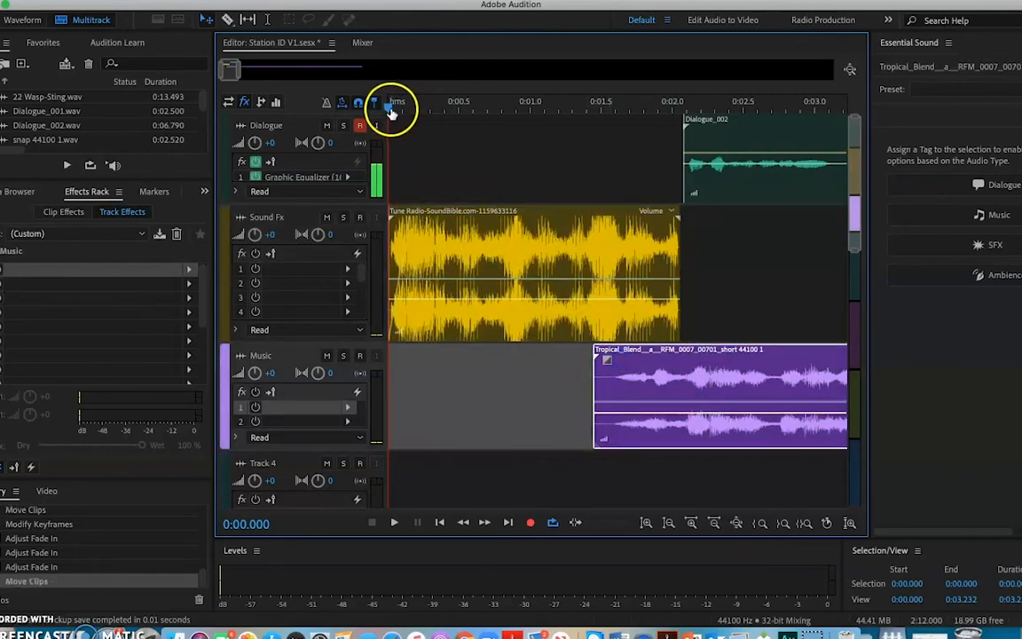
{"action": "left_click_drag", "start_coordinate": [388, 102], "coordinate": [345, 103]}
{"action": "key", "text": "space"}
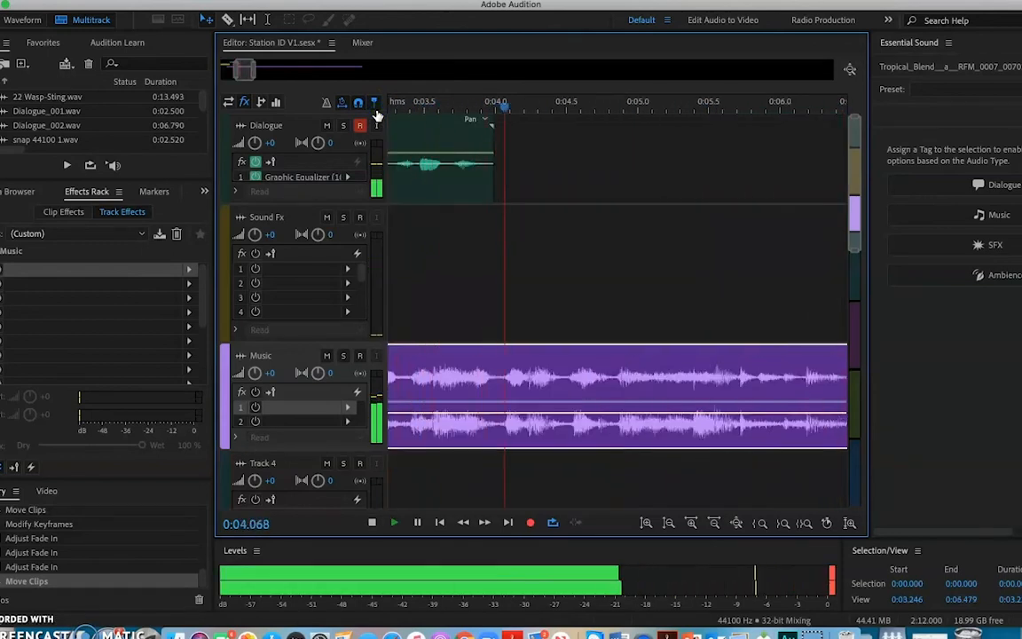
{"action": "key", "text": "space"}
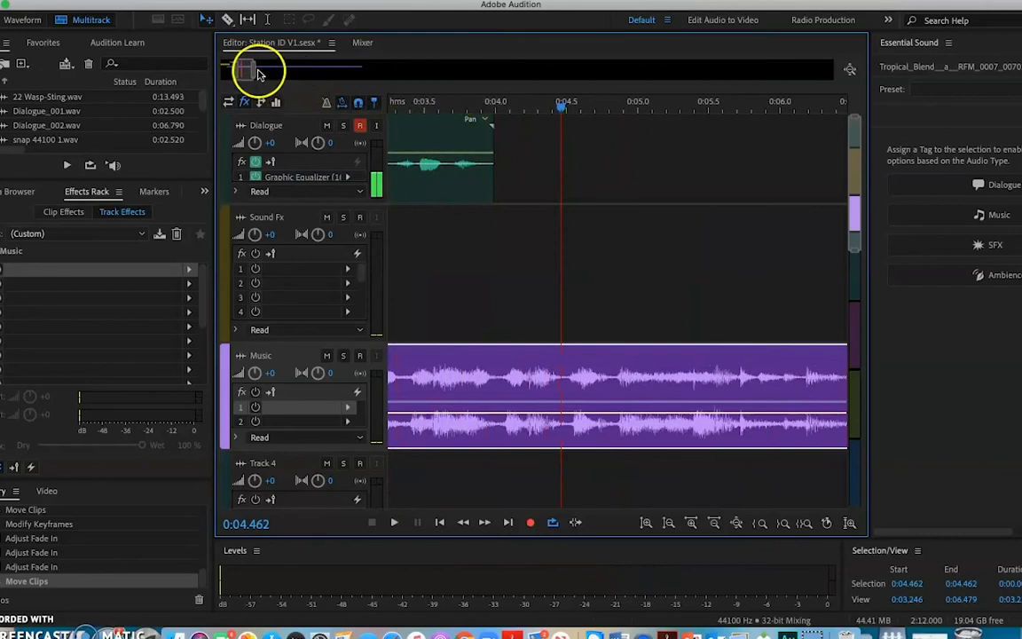
Split the music clip at about 0:06.2 with the Razor tool and delete the part after the cut.
{"action": "left_click_drag", "start_coordinate": [252, 78], "coordinate": [286, 72]}
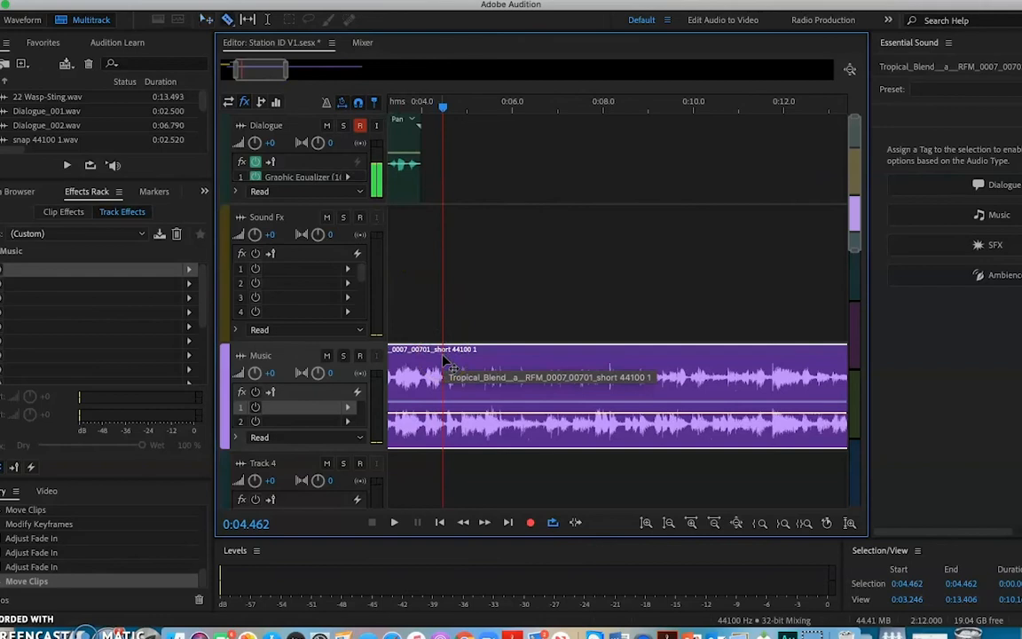
{"action": "mouse_move", "coordinate": [458, 360]}
{"action": "left_mouse_down"}
{"action": "mouse_move", "coordinate": [520, 362]}
{"action": "mouse_move", "coordinate": [418, 322]}
{"action": "mouse_move", "coordinate": [452, 320]}
{"action": "mouse_move", "coordinate": [428, 326]}
{"action": "mouse_move", "coordinate": [512, 345]}
{"action": "left_mouse_up"}
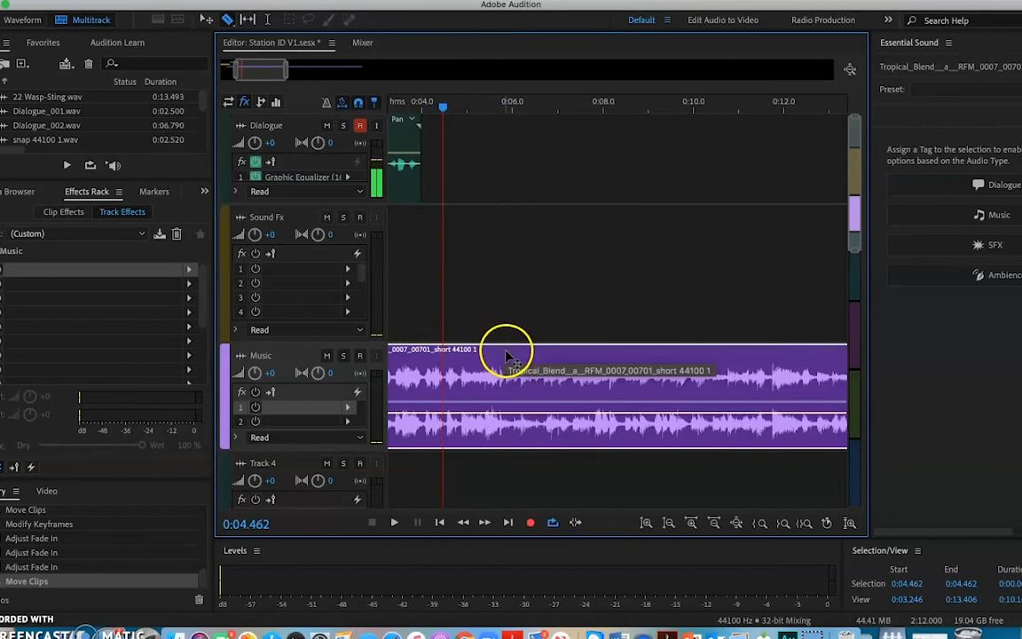
{"action": "left_click", "coordinate": [523, 429]}
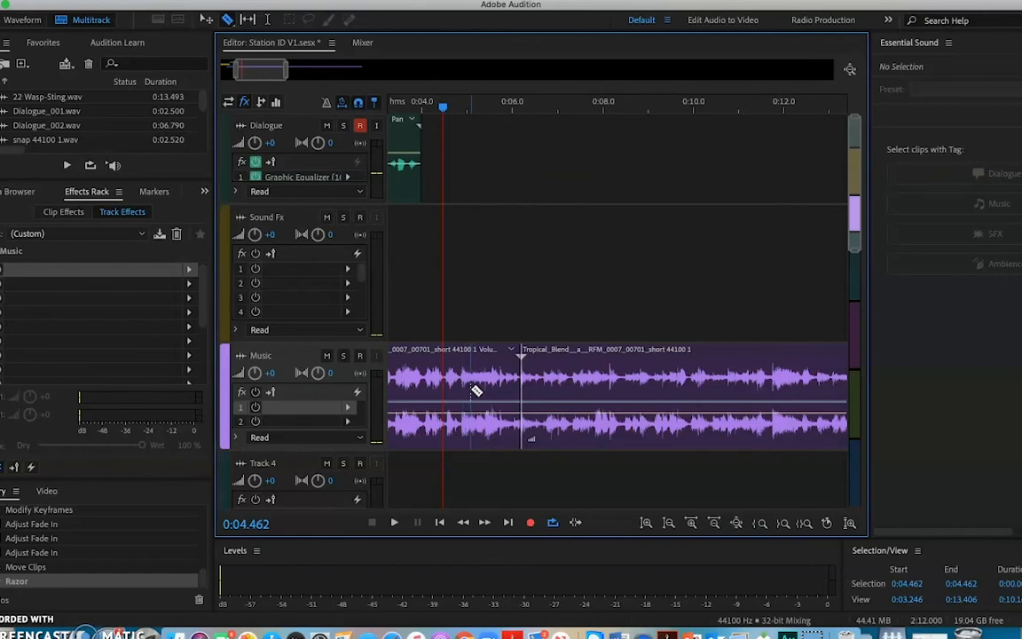
{"action": "left_click", "coordinate": [576, 379]}
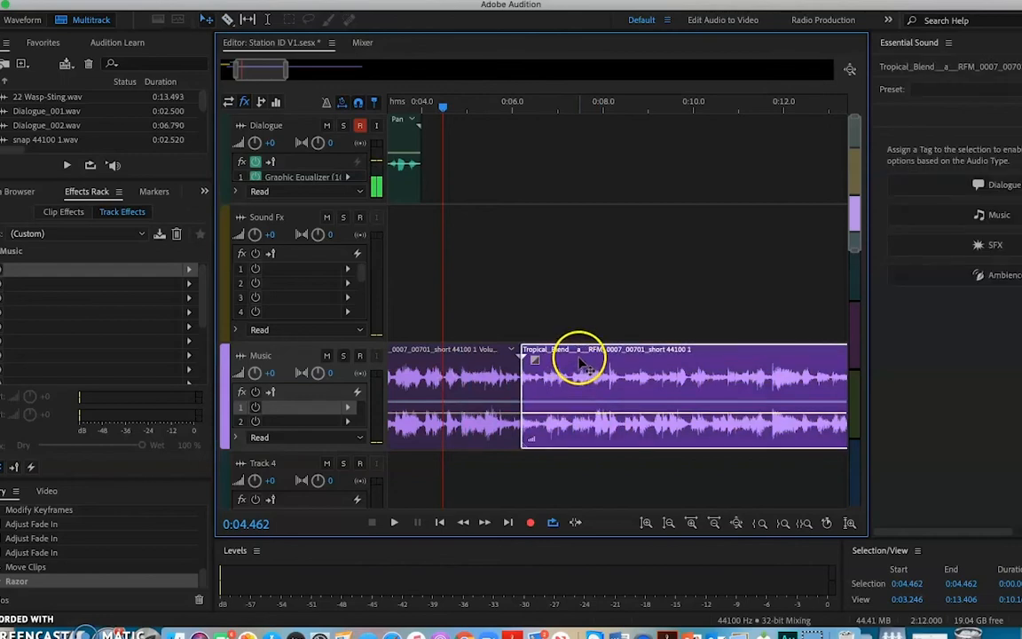
{"action": "key", "text": "Delete"}
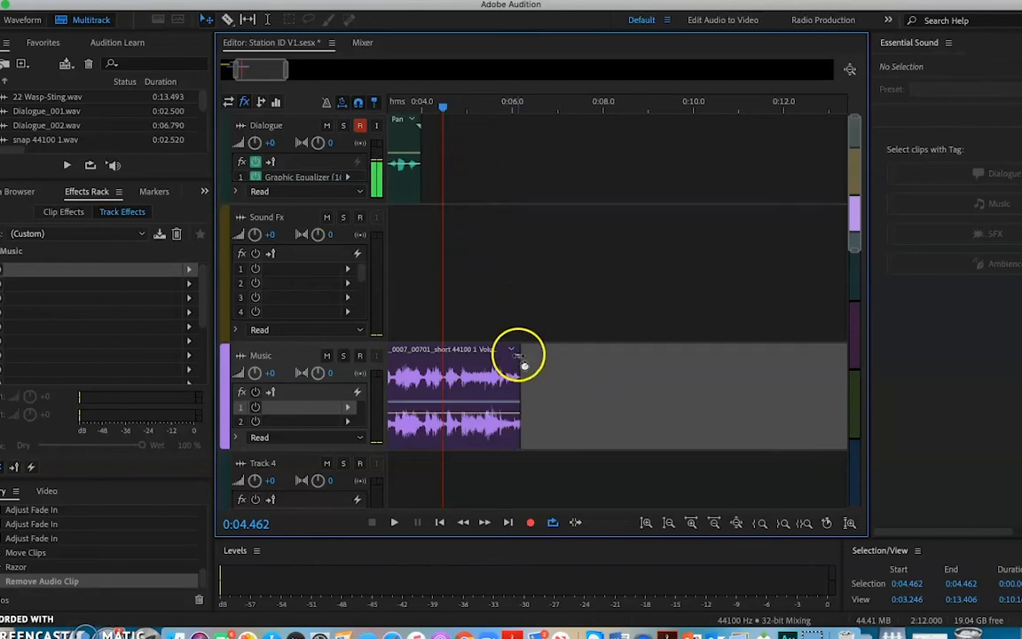
Trim the end of the music clip back to about 0:04.9 and add a short fade-out.
{"action": "left_click_drag", "start_coordinate": [520, 395], "coordinate": [461, 403]}
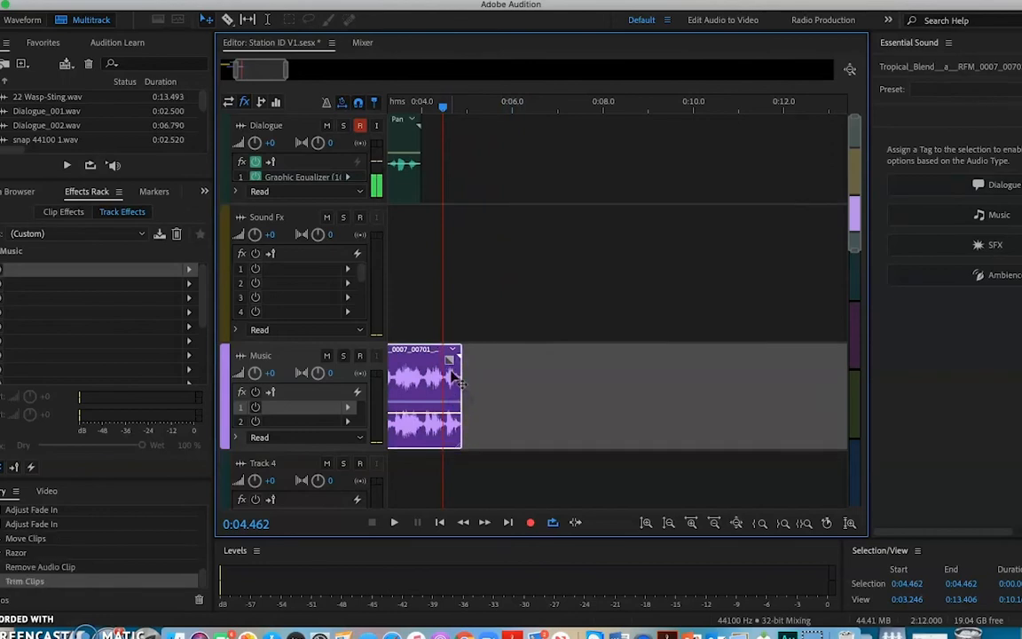
{"action": "left_click_drag", "start_coordinate": [450, 359], "coordinate": [415, 364]}
Return the playhead to 0:00.000 and play the opening of the mix briefly.
{"action": "left_click_drag", "start_coordinate": [444, 106], "coordinate": [327, 148]}
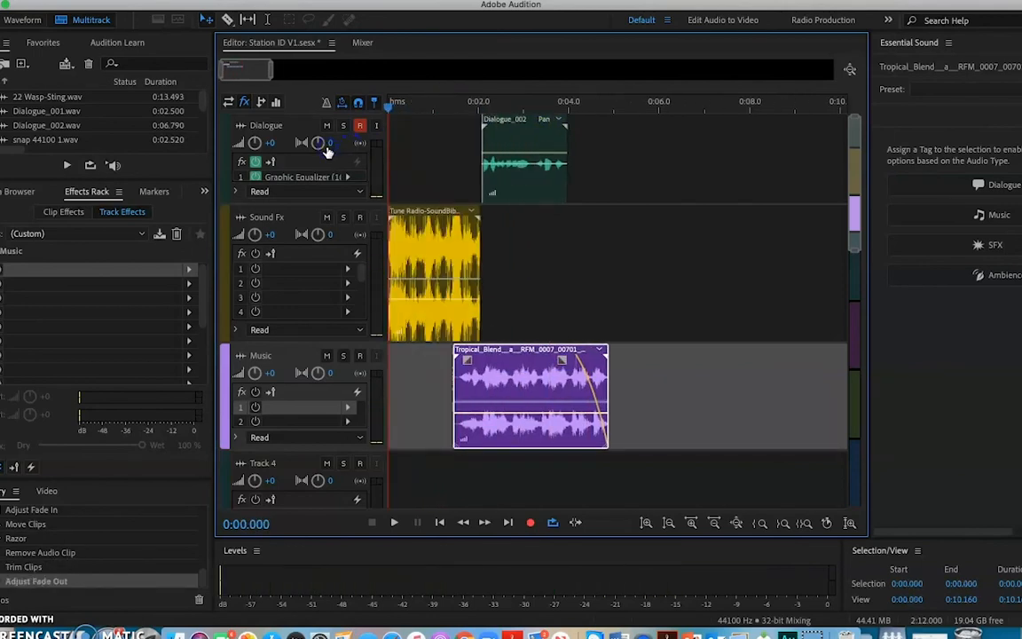
{"action": "key", "text": "space"}
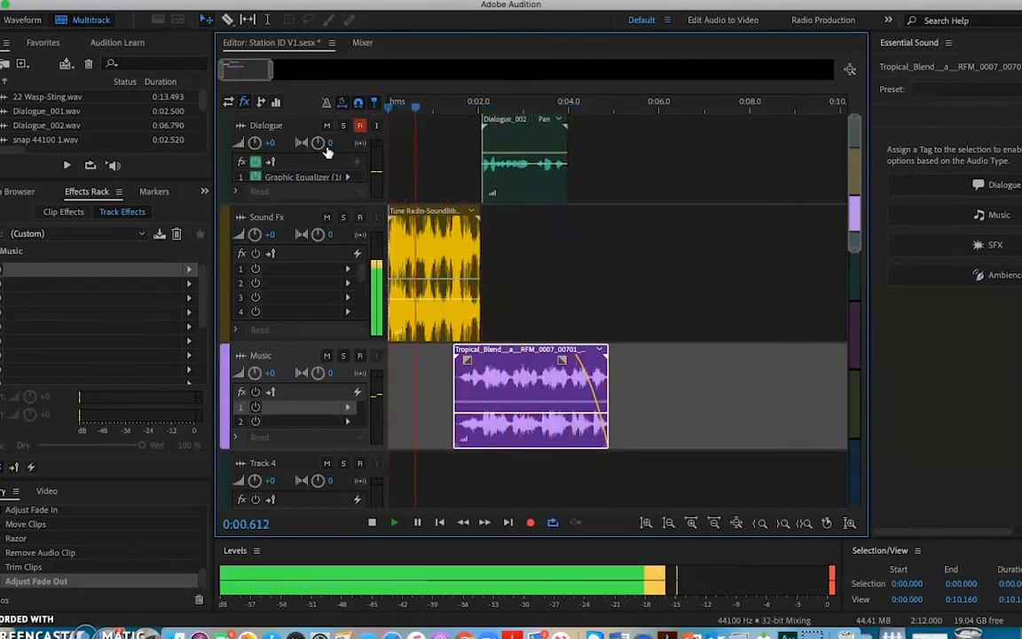
{"action": "key", "text": "space"}
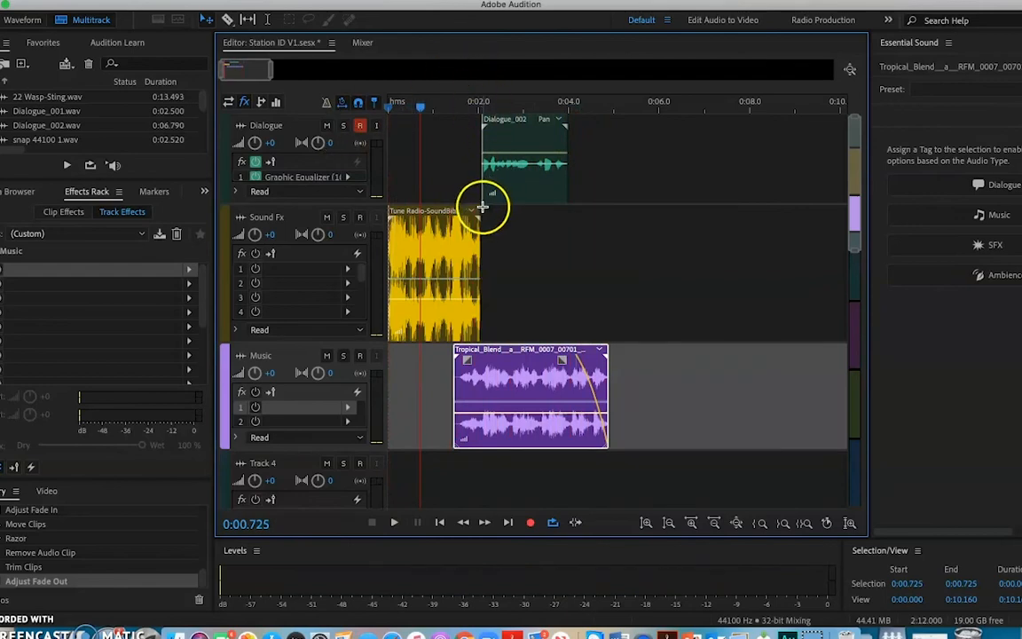
Make the Dialogue track taller and select it to display its effects chain.
{"action": "left_click_drag", "start_coordinate": [315, 204], "coordinate": [315, 241]}
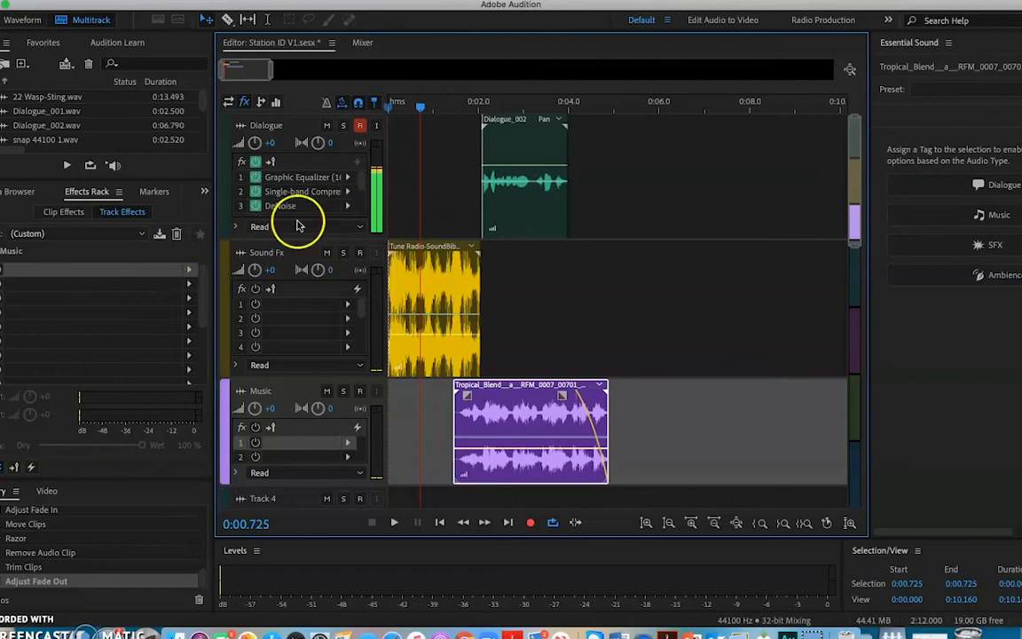
{"action": "left_click", "coordinate": [225, 147]}
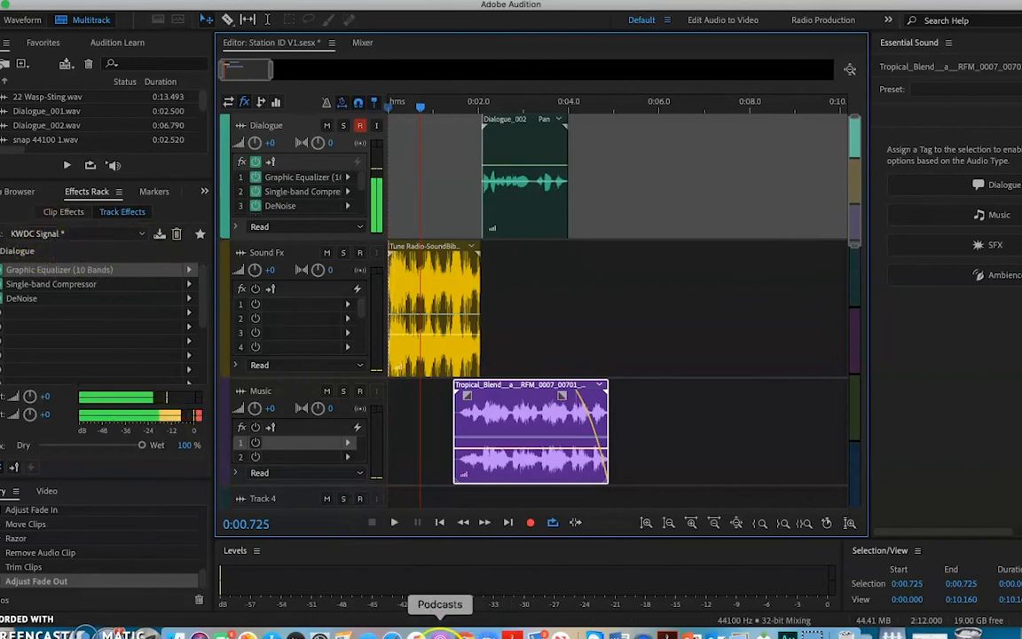
Switch to Google Chrome, read the KWDC Operating manual's signal processing recipe for Graphic EQ and Compression, and return to Adobe Audition.
{"action": "left_click", "coordinate": [464, 632]}
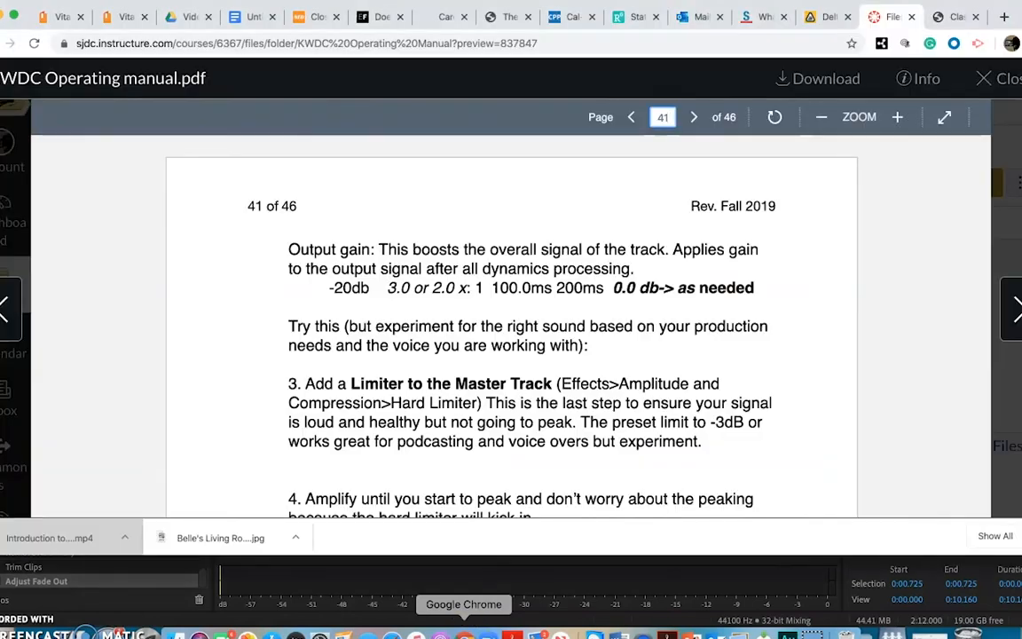
{"action": "scroll", "coordinate": [524, 304], "scroll_direction": "up", "scroll_amount": 10}
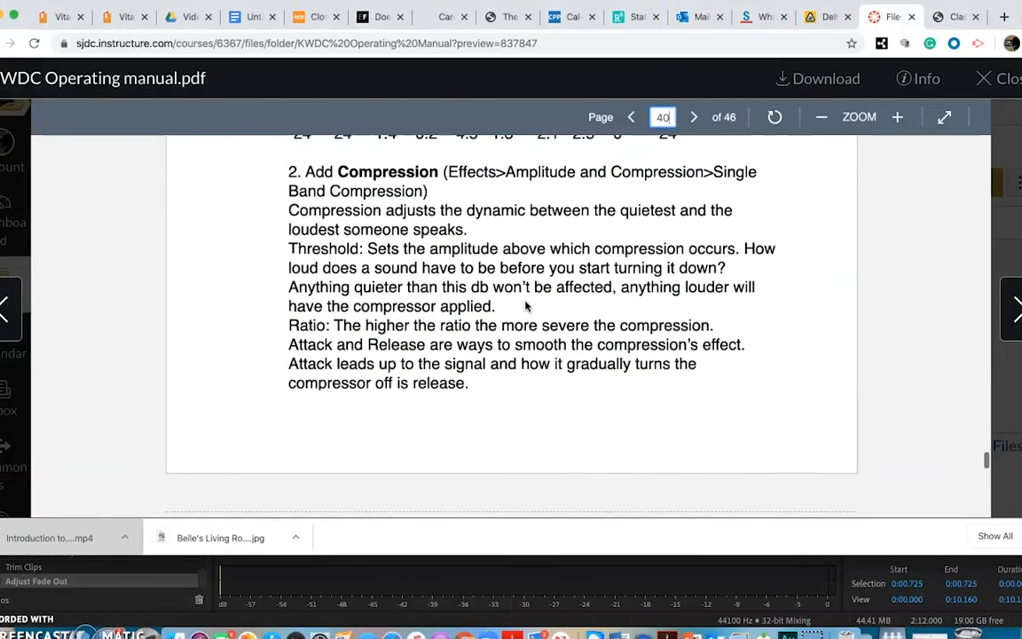
{"action": "scroll", "coordinate": [524, 304], "scroll_direction": "up", "scroll_amount": 8}
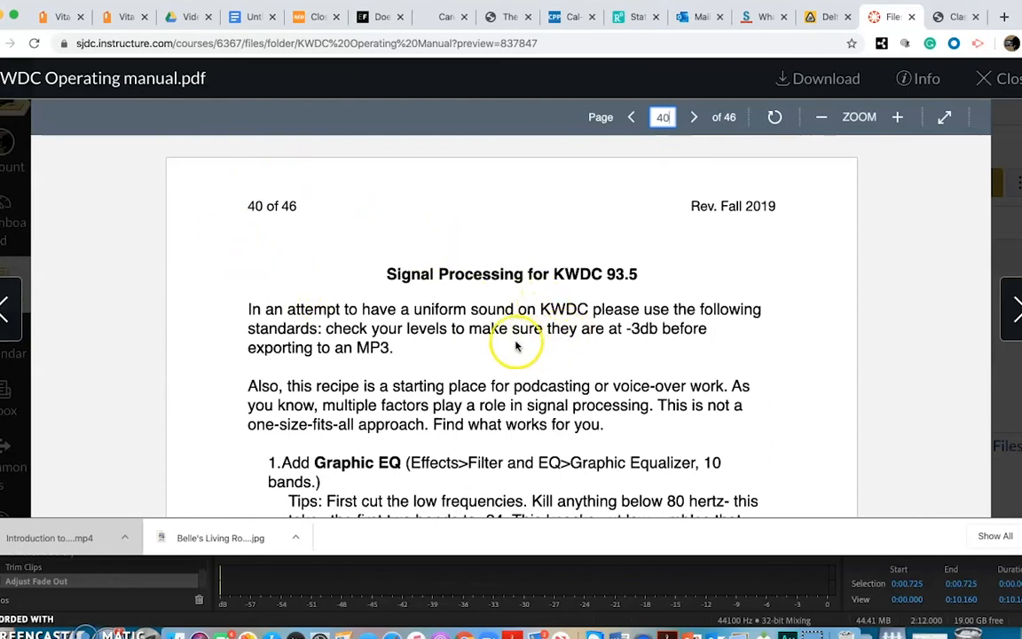
{"action": "scroll", "coordinate": [518, 346], "scroll_direction": "down", "scroll_amount": 1}
{"action": "scroll", "coordinate": [516, 346], "scroll_direction": "down", "scroll_amount": 3}
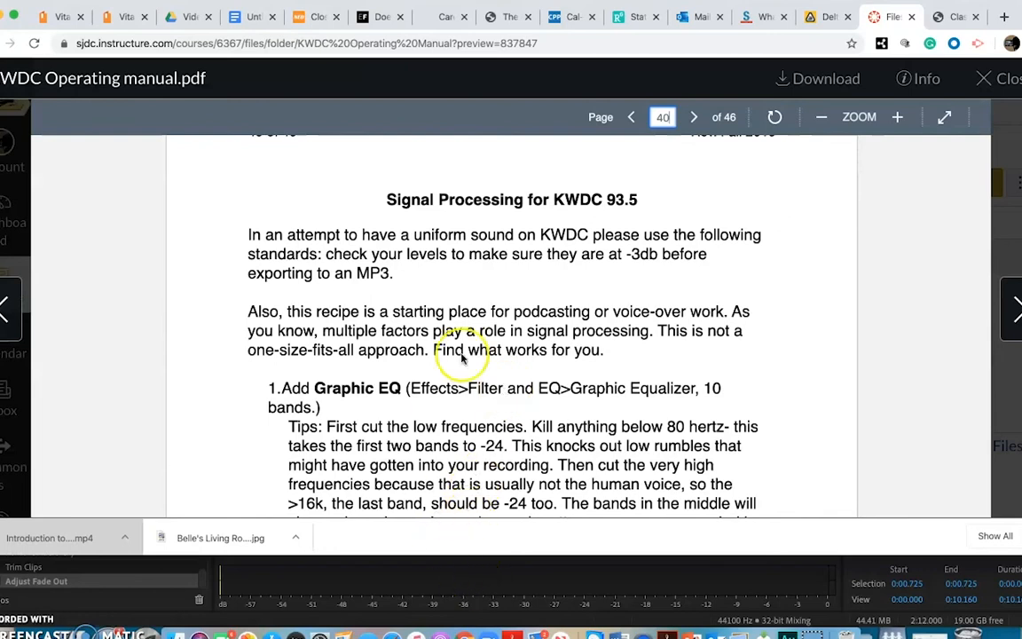
{"action": "scroll", "coordinate": [500, 332], "scroll_direction": "down", "scroll_amount": 1}
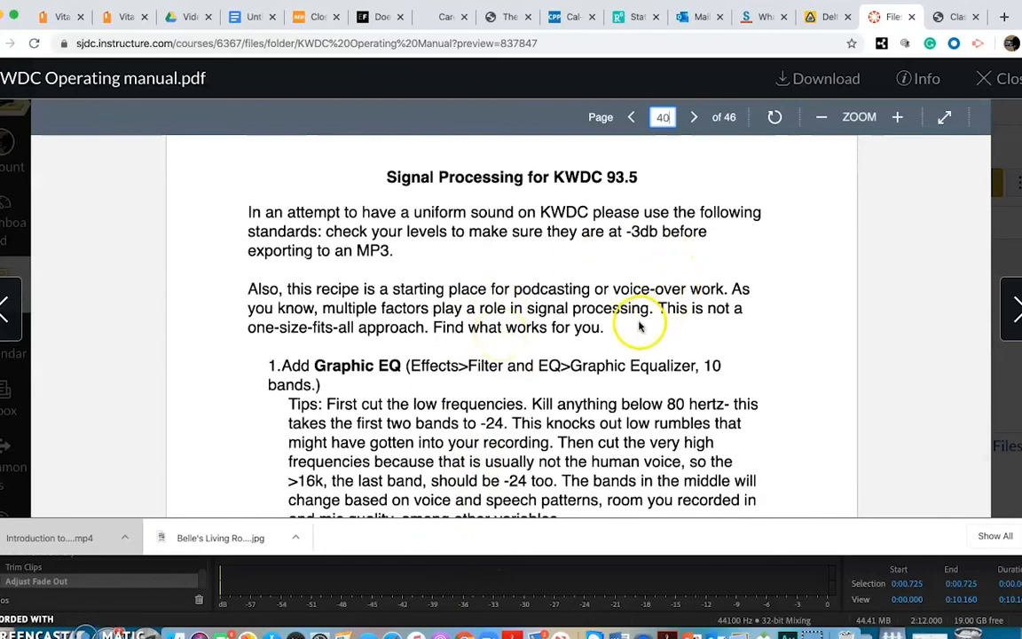
{"action": "scroll", "coordinate": [660, 391], "scroll_direction": "down", "scroll_amount": 10}
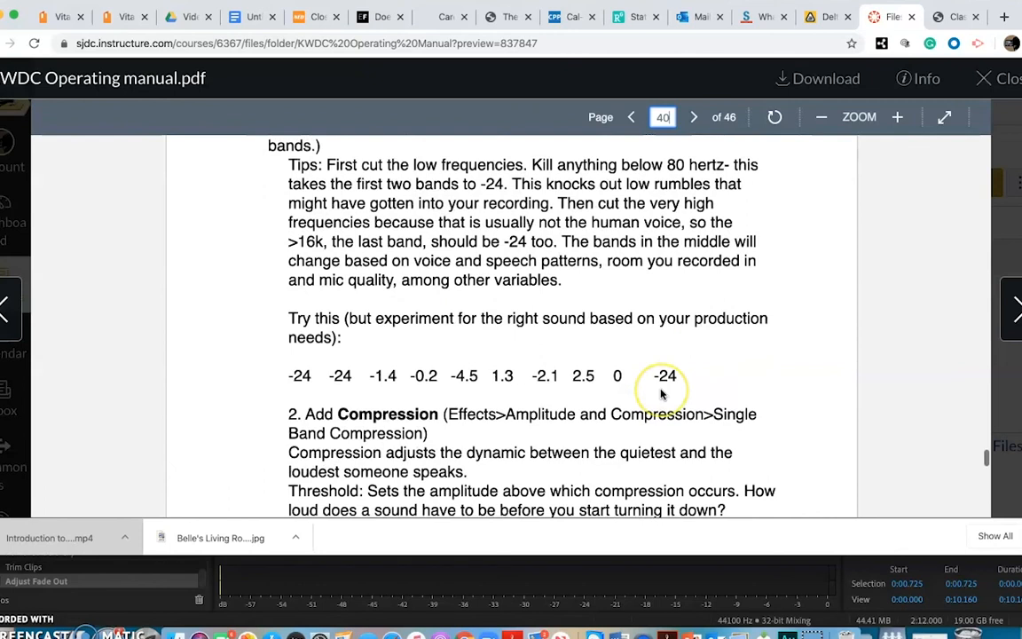
{"action": "scroll", "coordinate": [661, 392], "scroll_direction": "up", "scroll_amount": 3}
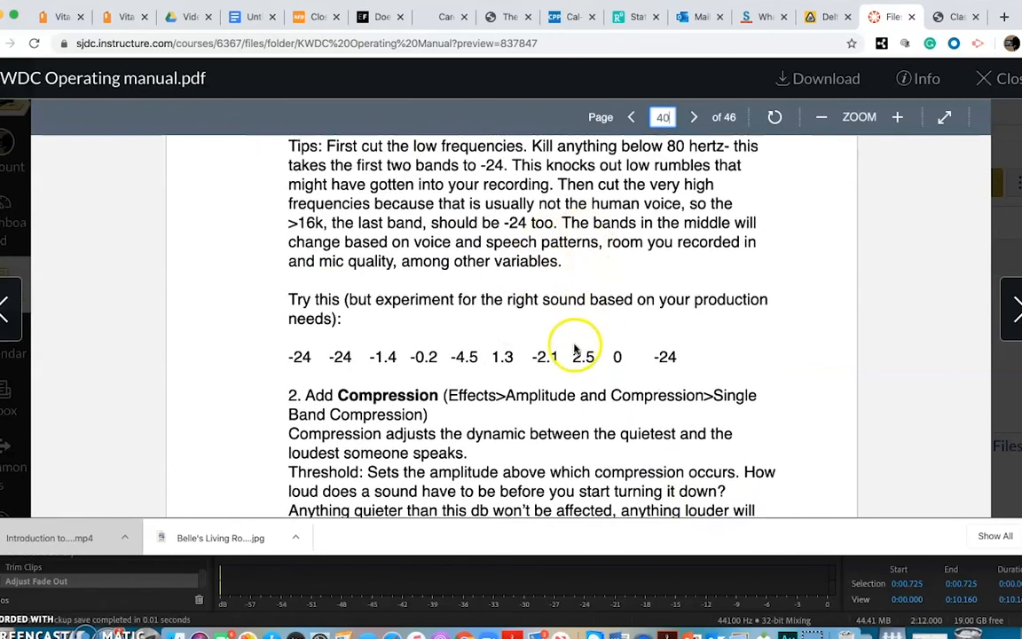
{"action": "scroll", "coordinate": [574, 353], "scroll_direction": "up", "scroll_amount": 1}
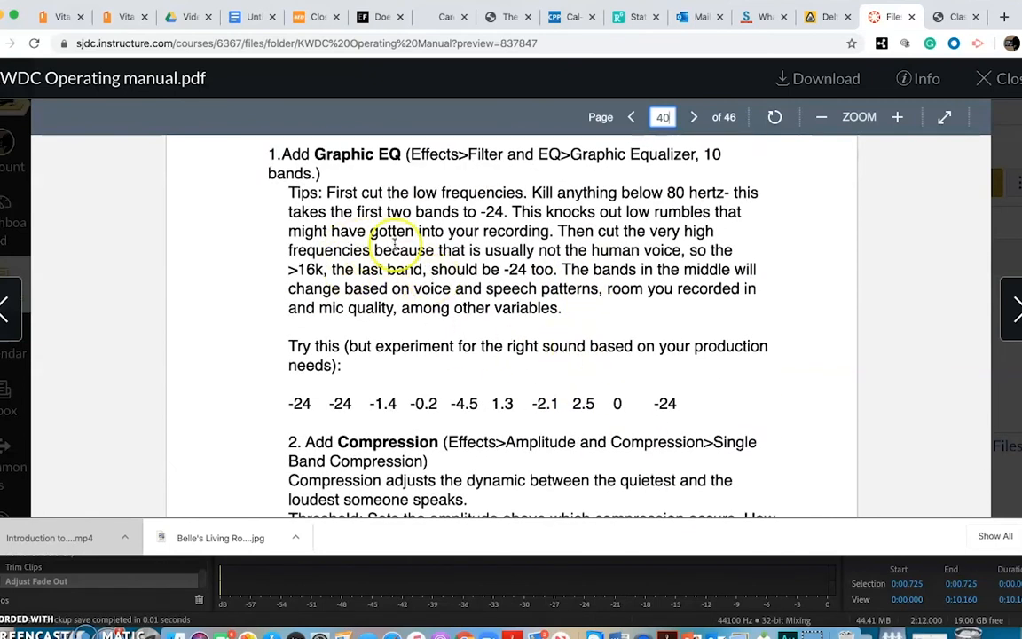
{"action": "scroll", "coordinate": [487, 311], "scroll_direction": "down", "scroll_amount": 4}
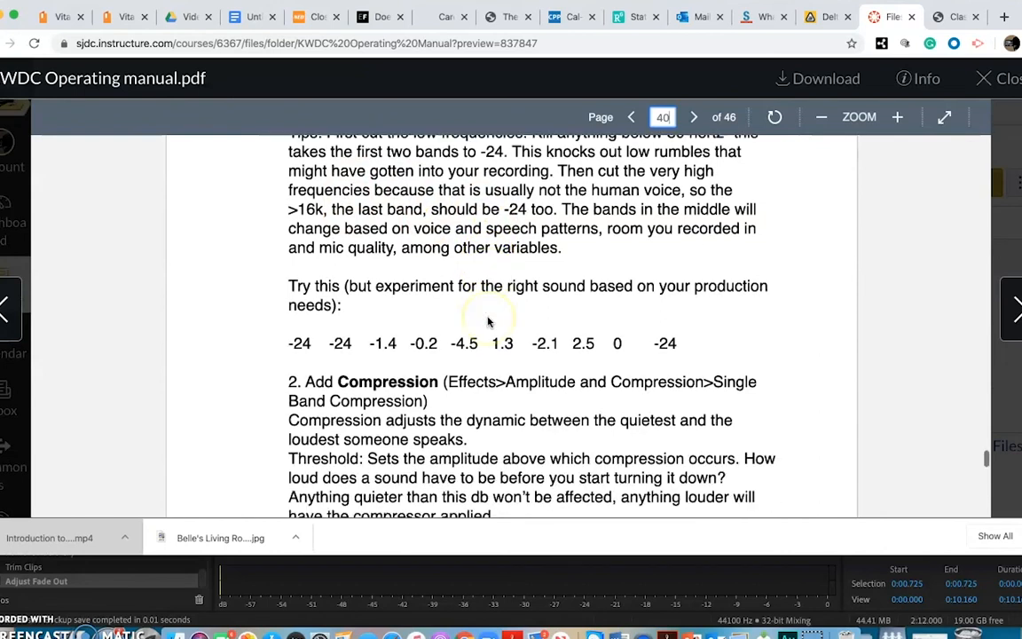
{"action": "scroll", "coordinate": [487, 324], "scroll_direction": "down", "scroll_amount": 3}
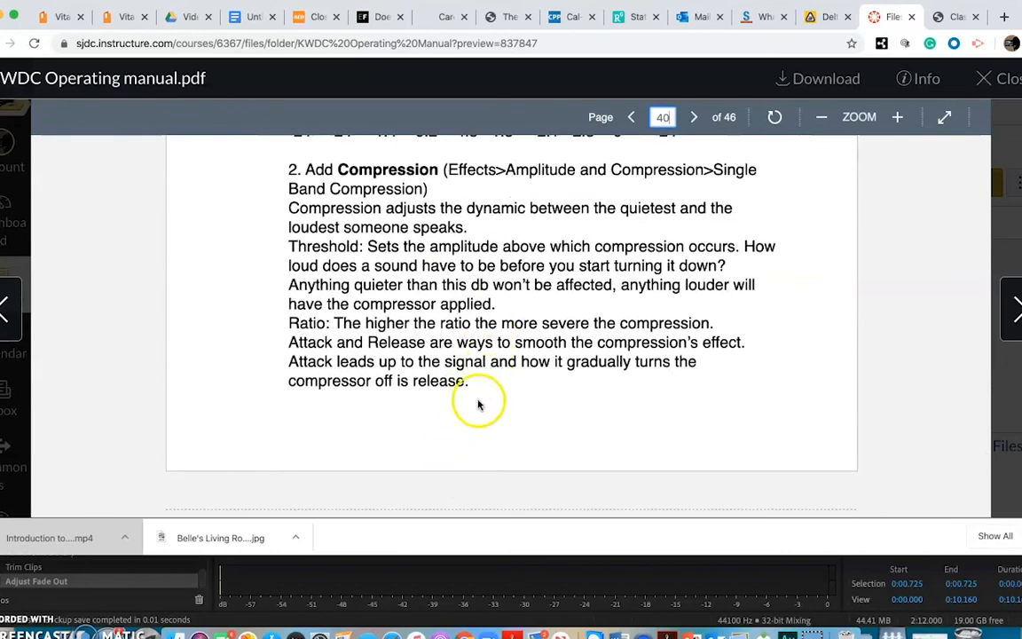
{"action": "left_click", "coordinate": [458, 575]}
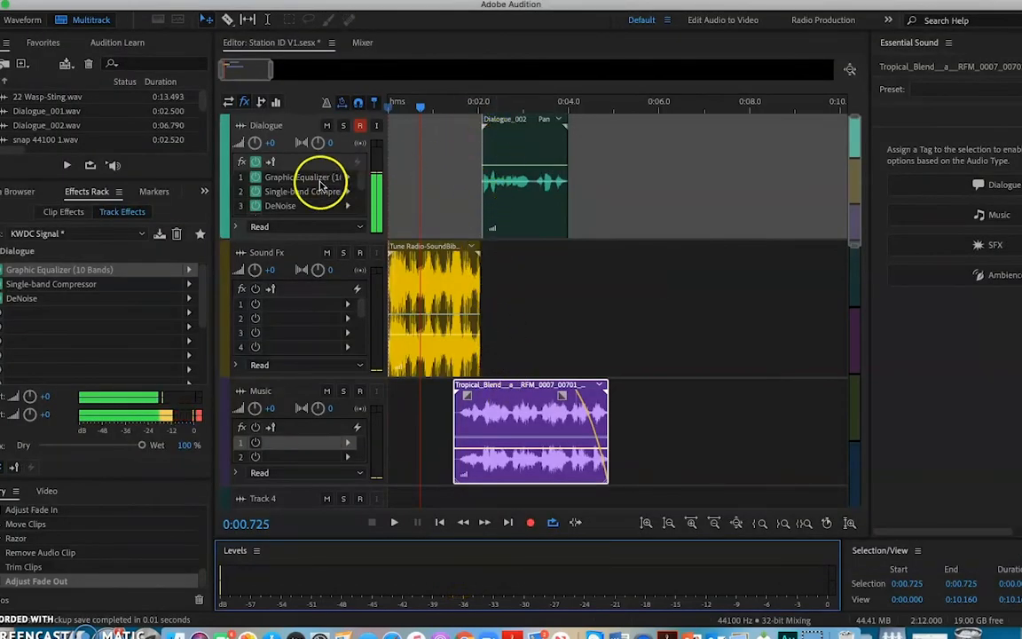
Play the whole mix from 0:00.000 to the end of the music clip to check the output levels.
{"action": "left_click_drag", "start_coordinate": [423, 108], "coordinate": [368, 144]}
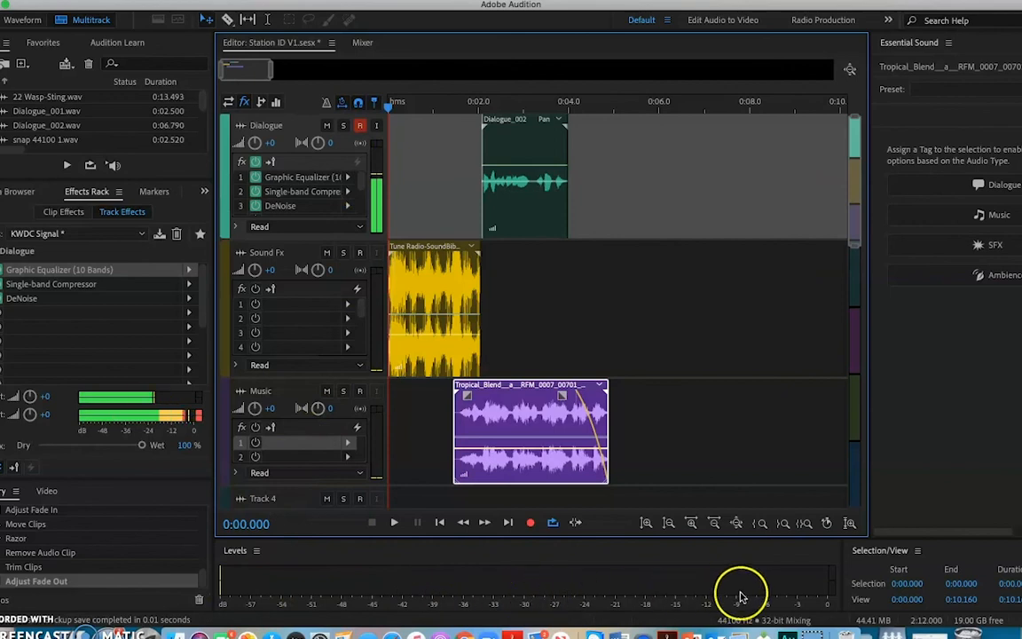
{"action": "left_click", "coordinate": [798, 601]}
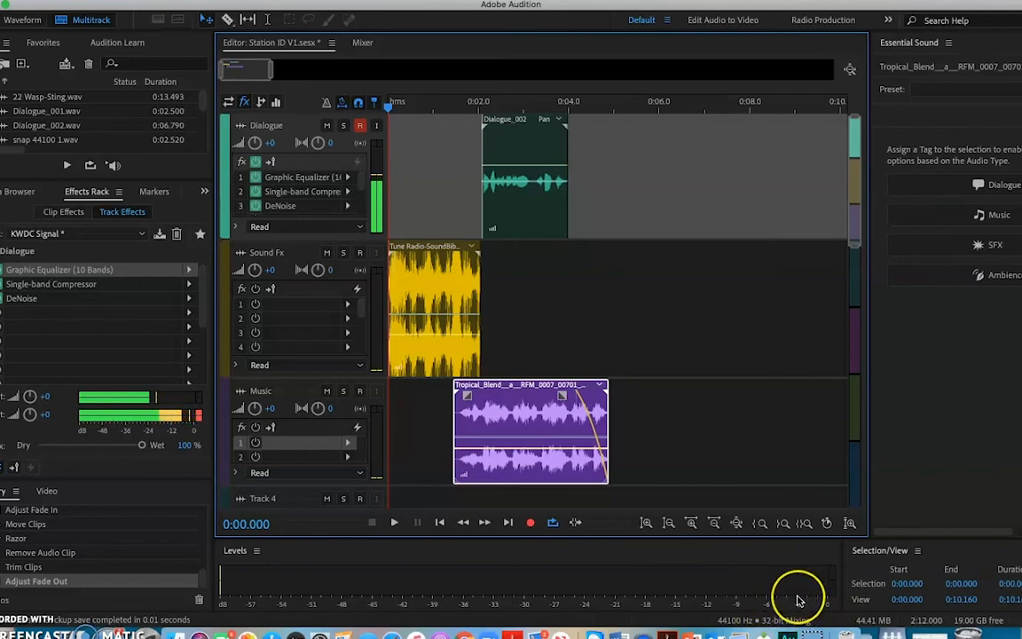
{"action": "key", "text": "space"}
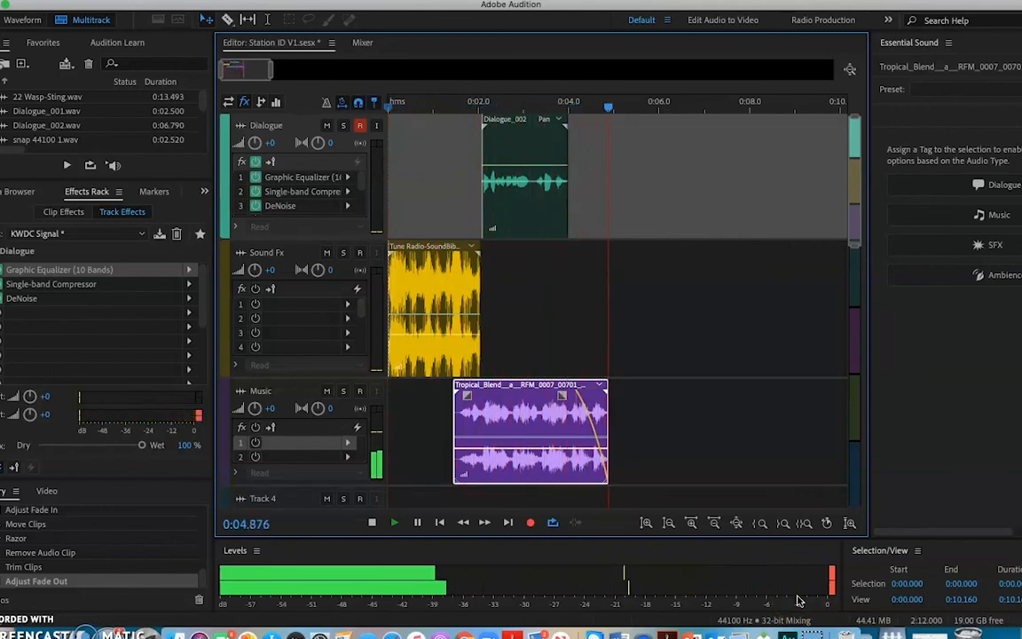
{"action": "key", "text": "space"}
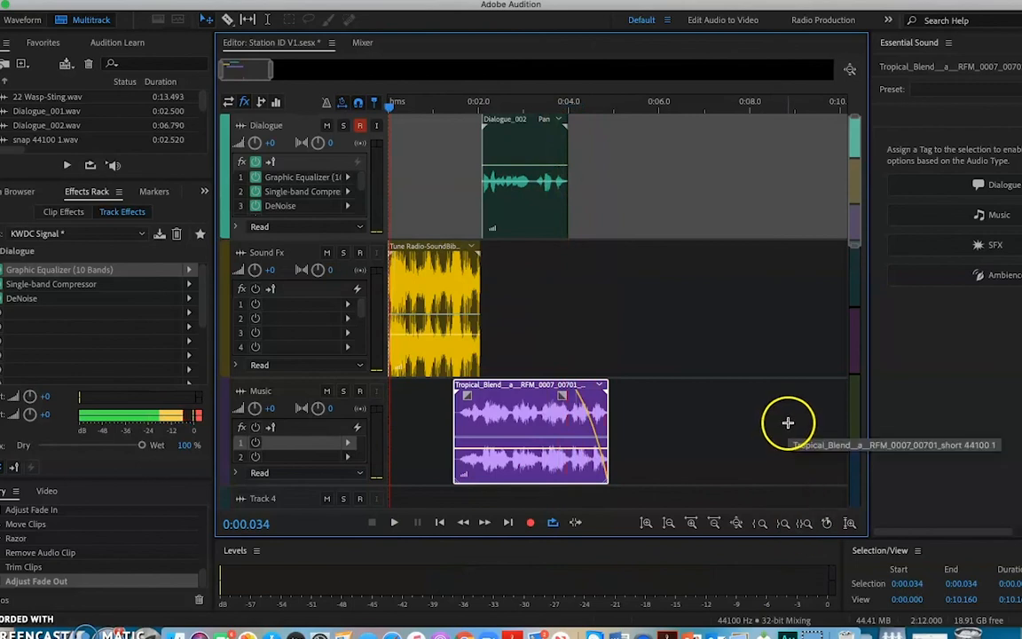
Reduce the track heights until the Master track is in view and select the Master track.
{"action": "scroll", "coordinate": [151, 354], "scroll_direction": "down", "scroll_amount": 5}
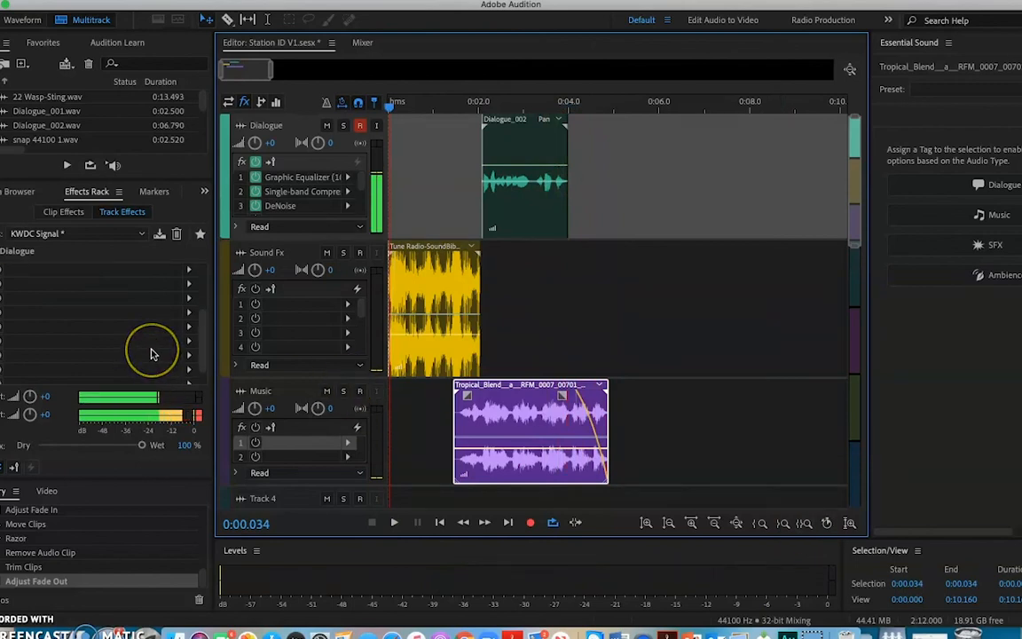
{"action": "scroll", "coordinate": [142, 366], "scroll_direction": "up", "scroll_amount": 5}
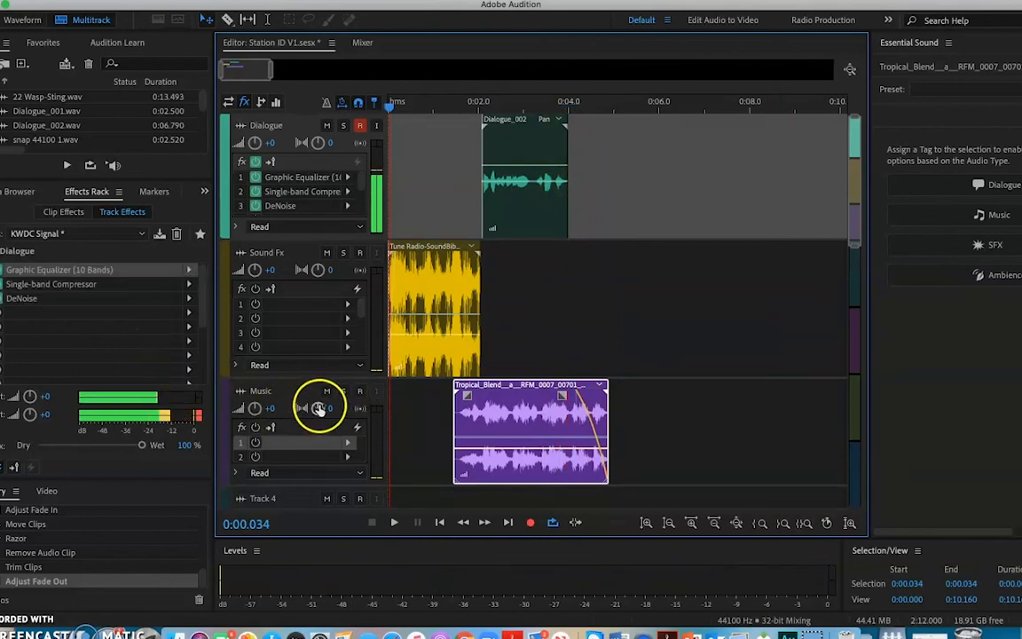
{"action": "scroll", "coordinate": [326, 405], "scroll_direction": "down", "scroll_amount": 5}
{"action": "scroll", "coordinate": [325, 406], "scroll_direction": "down", "scroll_amount": 5}
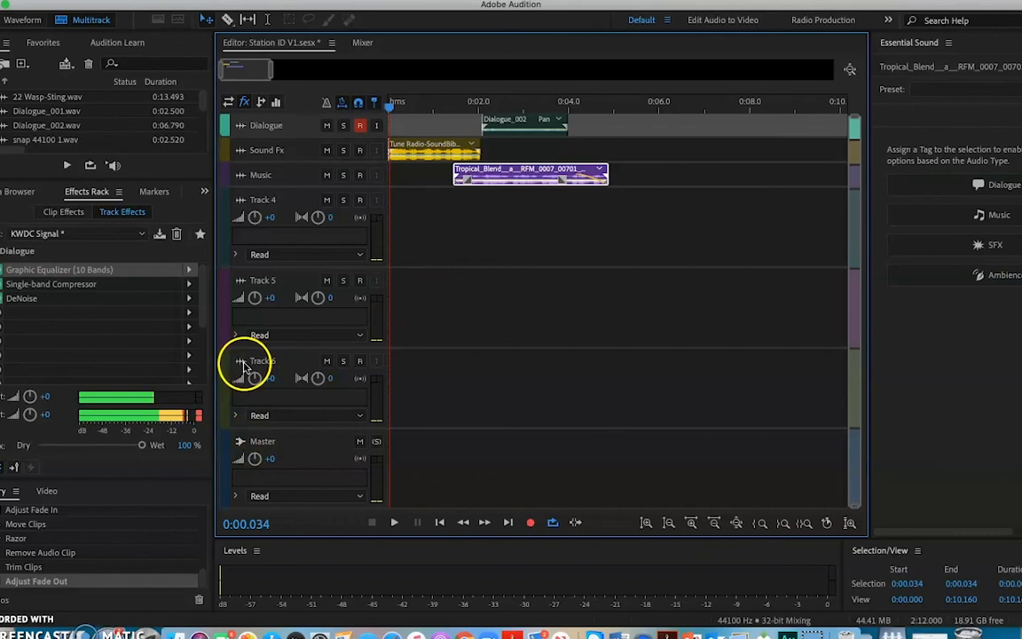
{"action": "left_click", "coordinate": [242, 443]}
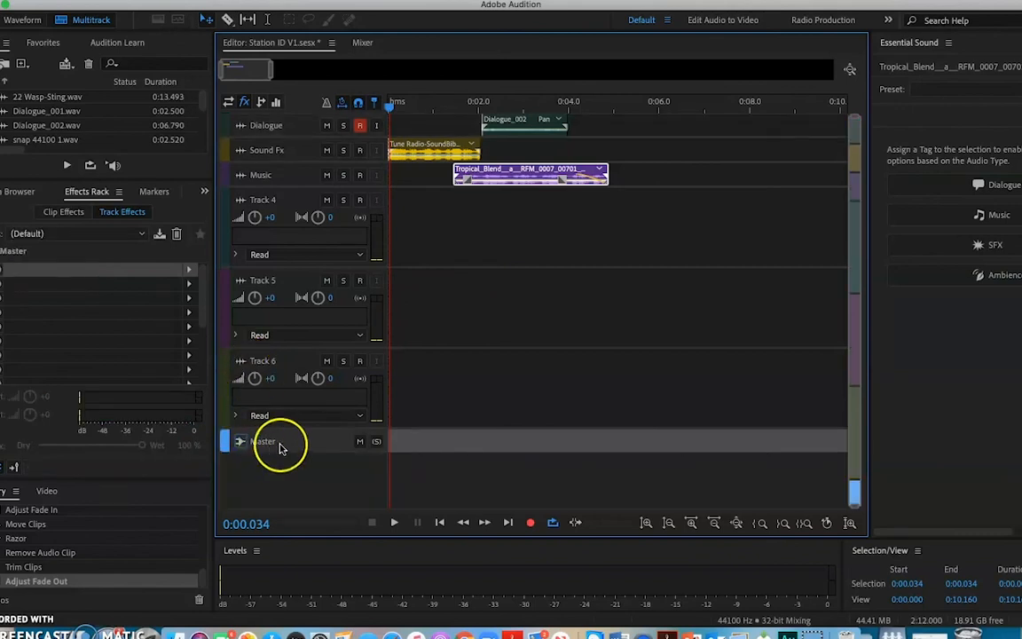
Add a Hard Limiter from the Amplitude and Compression effects to the Master track's first effect slot.
{"action": "left_click", "coordinate": [189, 272]}
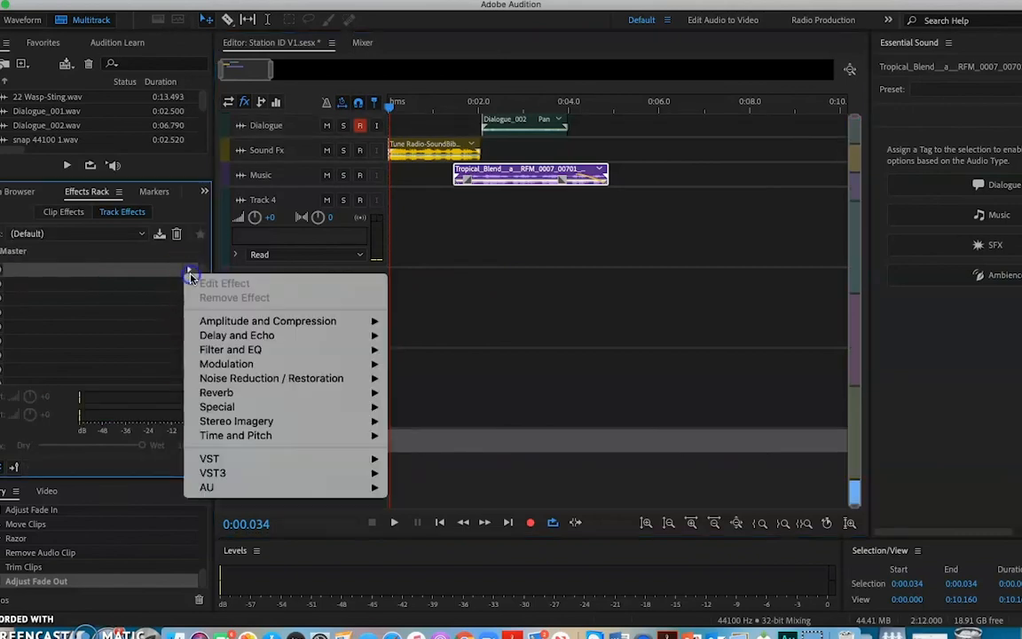
{"action": "left_click", "coordinate": [253, 335]}
{"action": "mouse_move", "coordinate": [255, 328]}
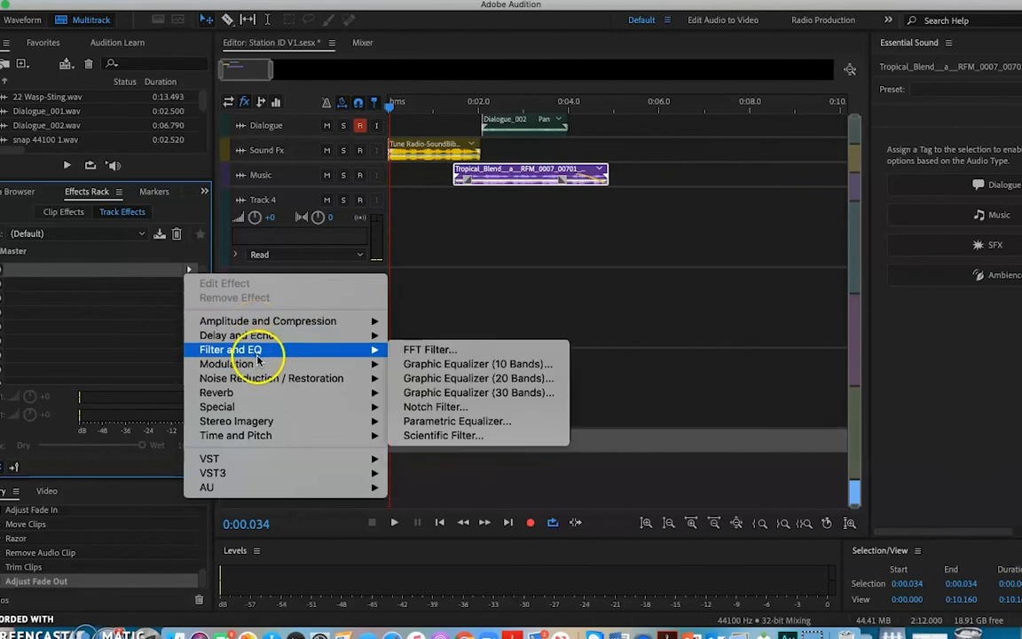
{"action": "mouse_move", "coordinate": [259, 376]}
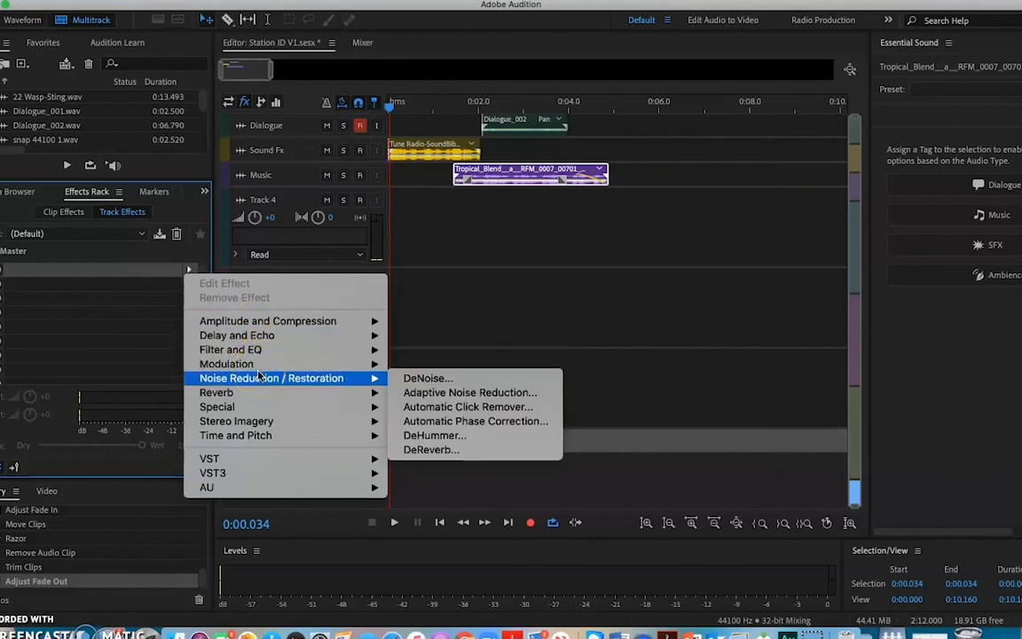
{"action": "left_click", "coordinate": [269, 355]}
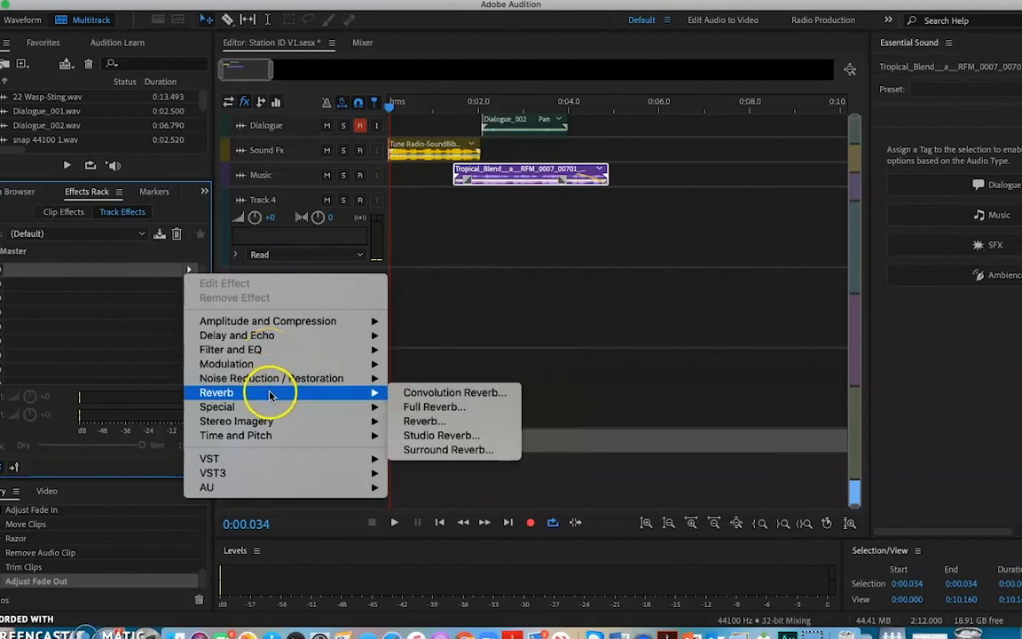
{"action": "left_click", "coordinate": [277, 378]}
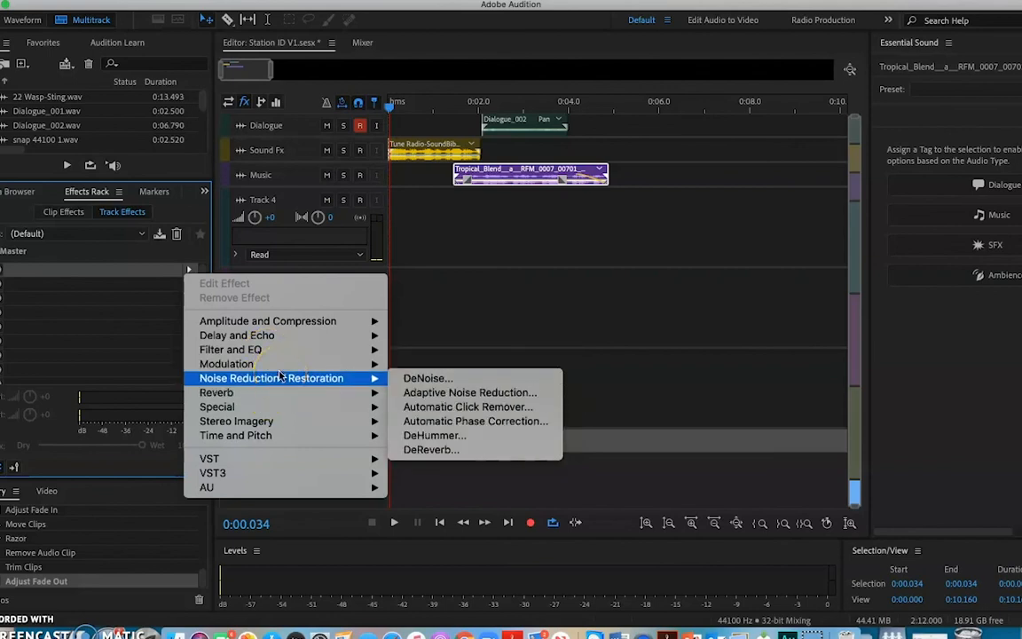
{"action": "left_click", "coordinate": [290, 323]}
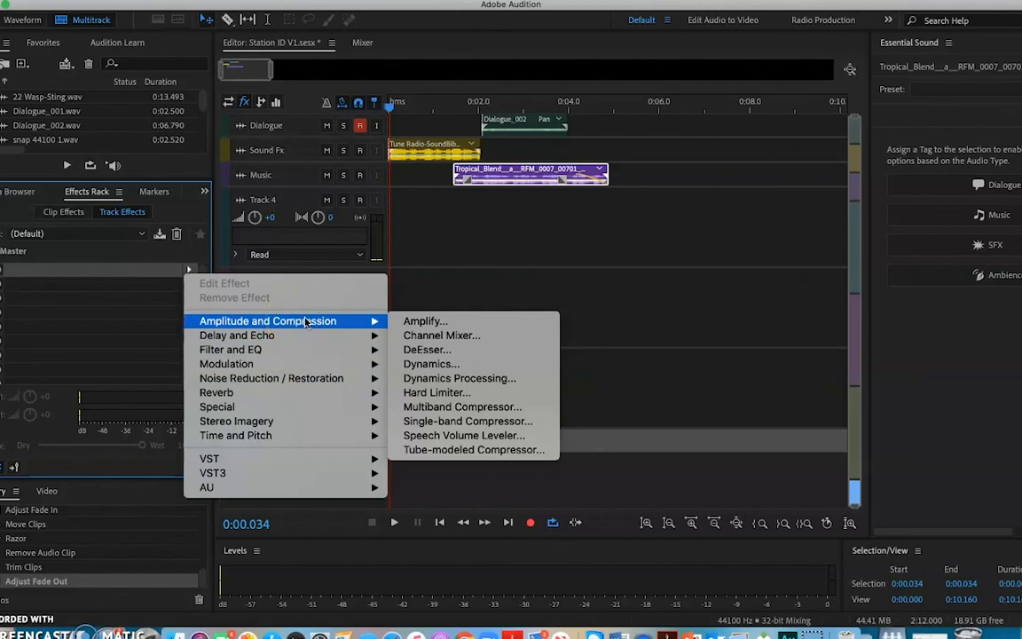
{"action": "left_click", "coordinate": [437, 393]}
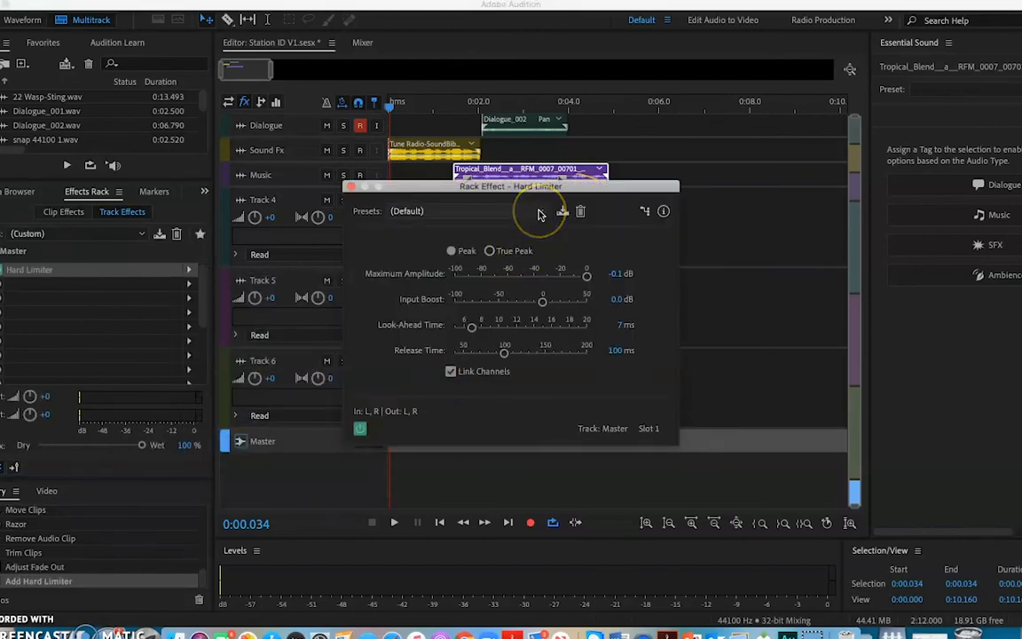
Apply the "Limit to -3dB" preset to the Master track's Hard Limiter and close its settings.
{"action": "left_click", "coordinate": [539, 212]}
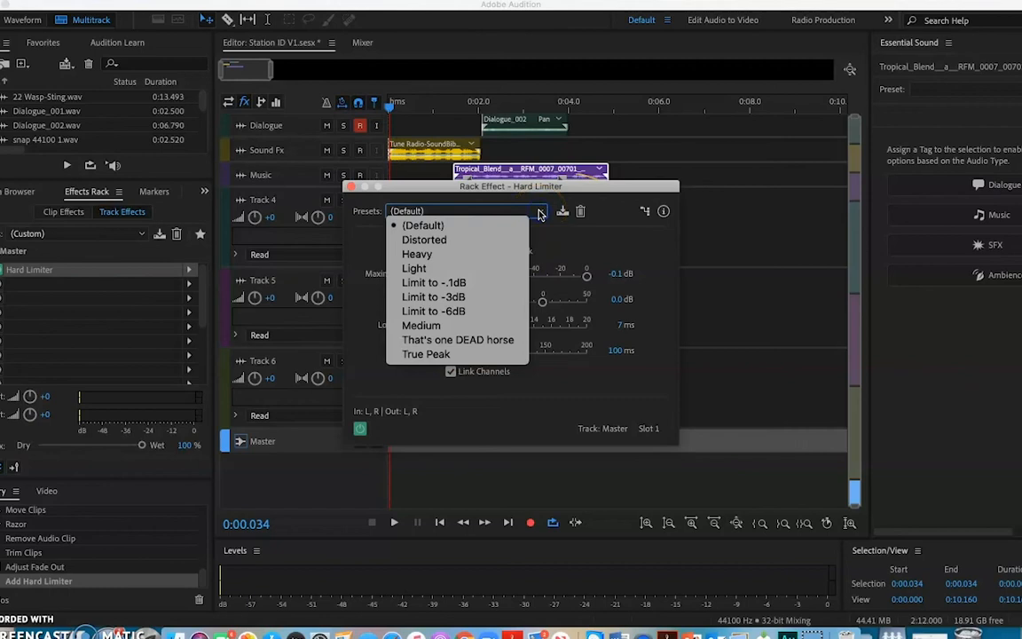
{"action": "left_click", "coordinate": [486, 305]}
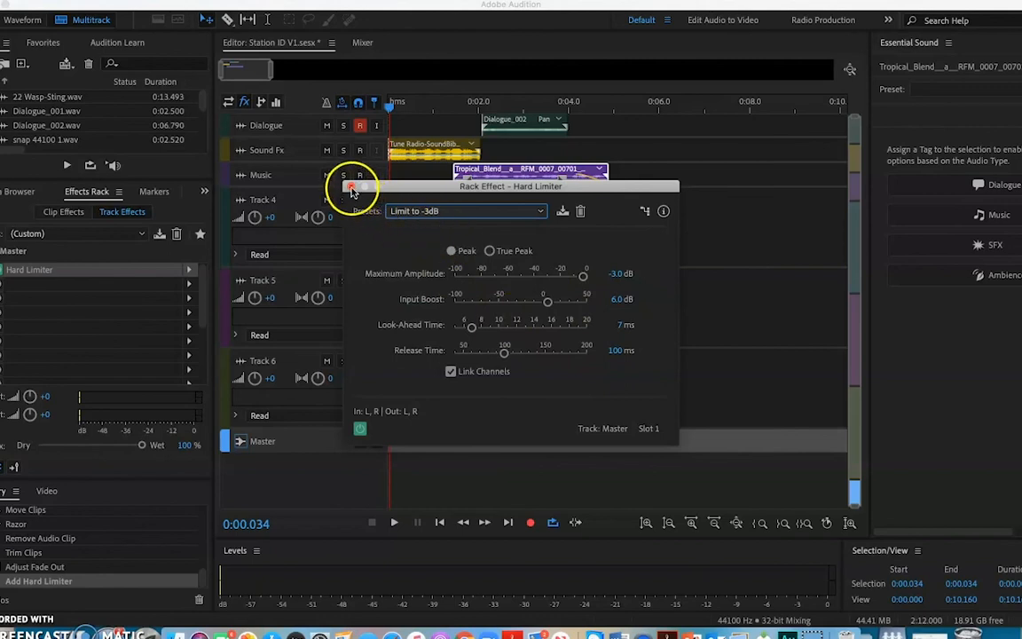
{"action": "left_click", "coordinate": [351, 189]}
Return the playhead to 0:00.000 and make the Music track taller than the other tracks while keeping the Master track in view.
{"action": "left_click", "coordinate": [390, 103]}
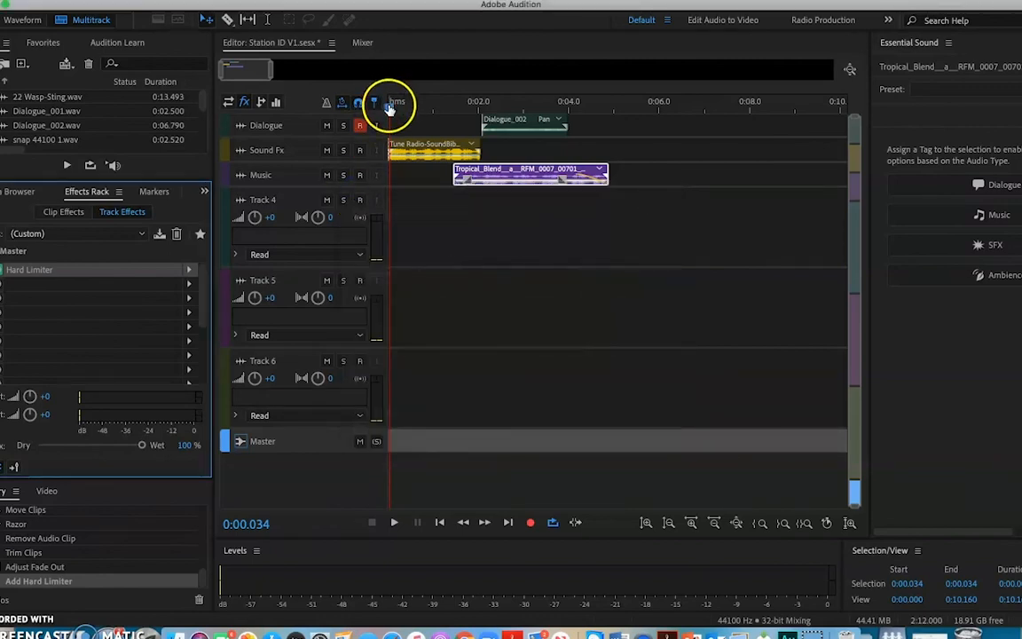
{"action": "left_click", "coordinate": [436, 199]}
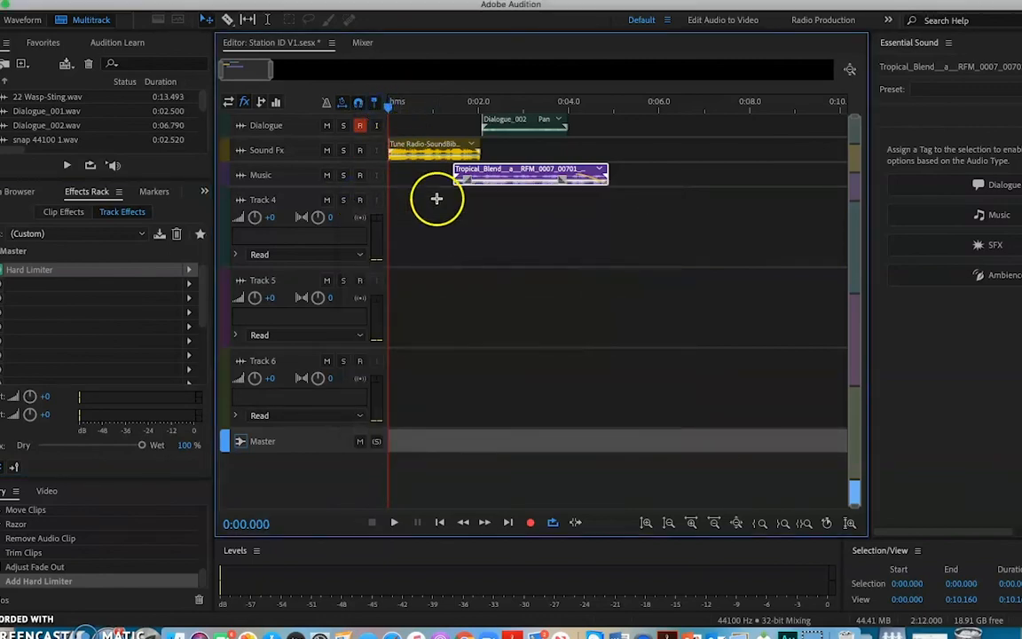
{"action": "left_click_drag", "start_coordinate": [307, 187], "coordinate": [309, 273]}
{"action": "scroll", "coordinate": [304, 232], "scroll_direction": "up", "scroll_amount": 6}
{"action": "scroll", "coordinate": [304, 232], "scroll_direction": "down", "scroll_amount": 5}
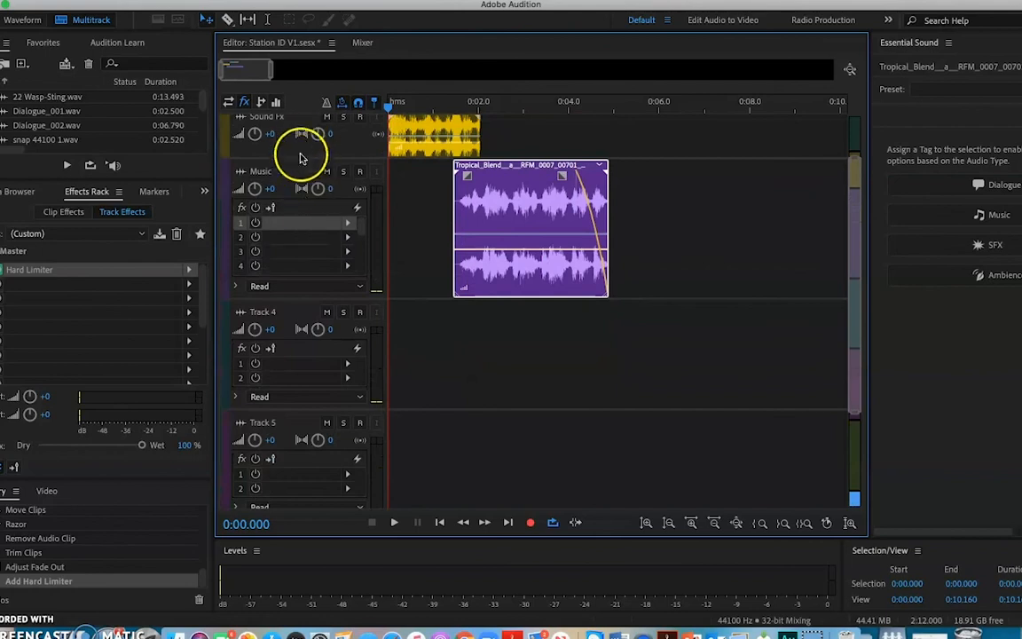
{"action": "scroll", "coordinate": [298, 158], "scroll_direction": "down", "scroll_amount": 5}
{"action": "scroll", "coordinate": [300, 160], "scroll_direction": "down", "scroll_amount": 2}
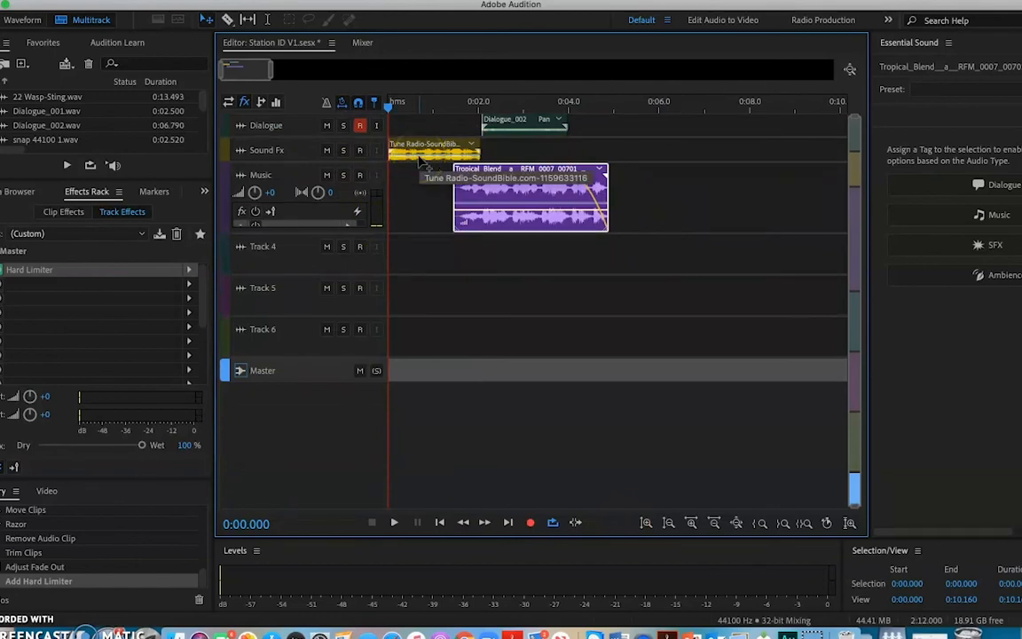
Play the mix through twice to check the output levels and the ending with the Hard Limiter on the Master track.
{"action": "key", "text": "space"}
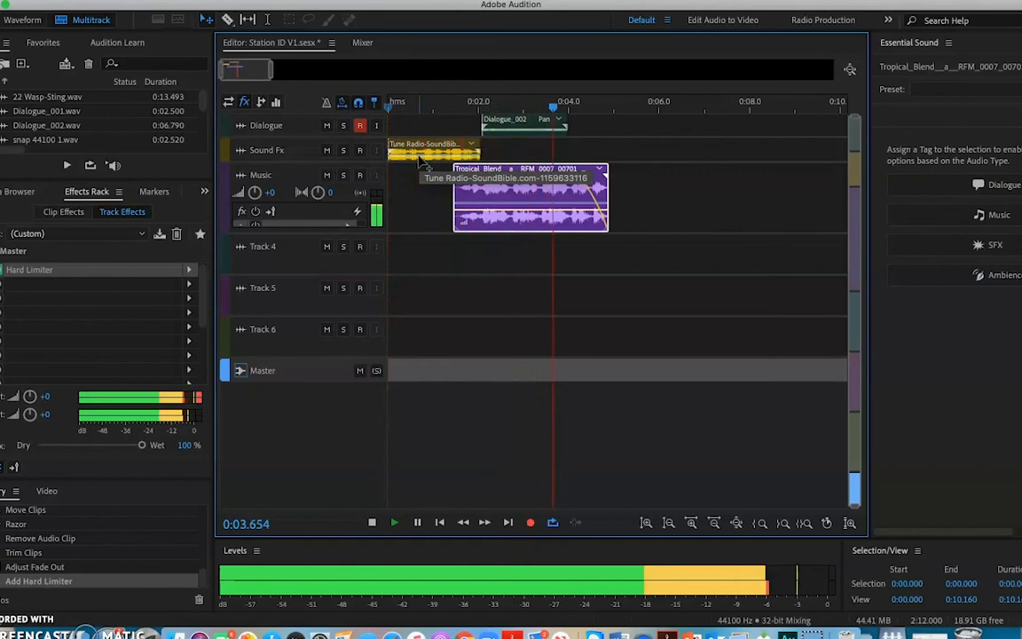
{"action": "key", "text": "space"}
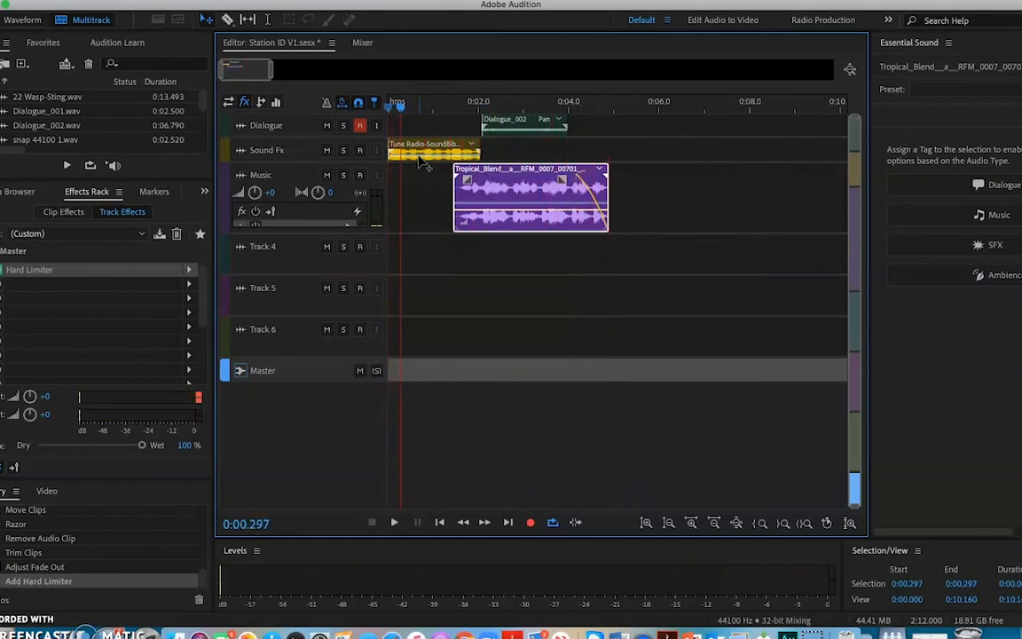
{"action": "key", "text": "space"}
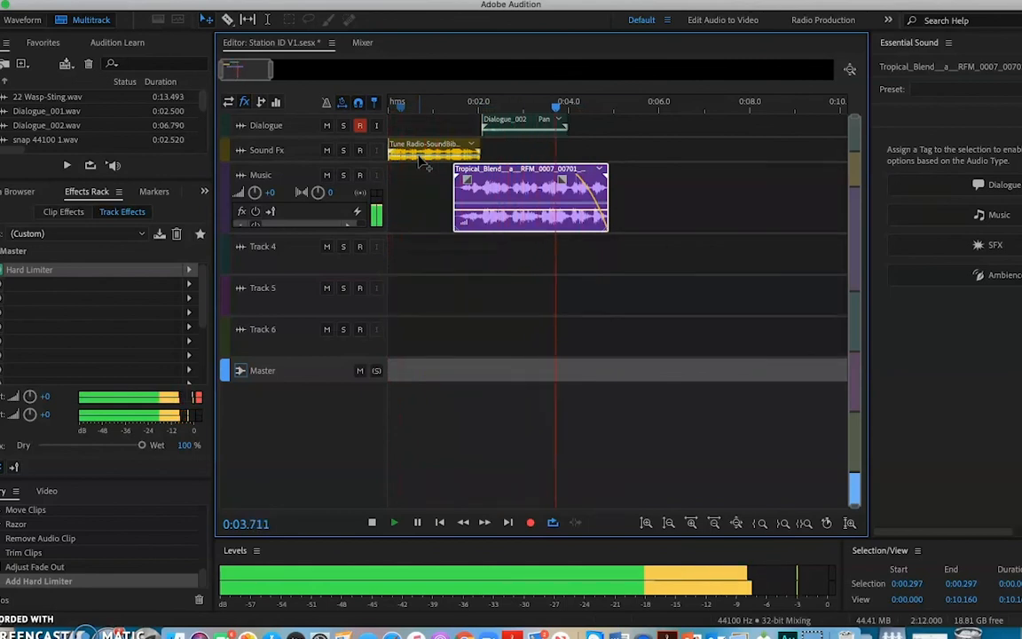
{"action": "key", "text": "space"}
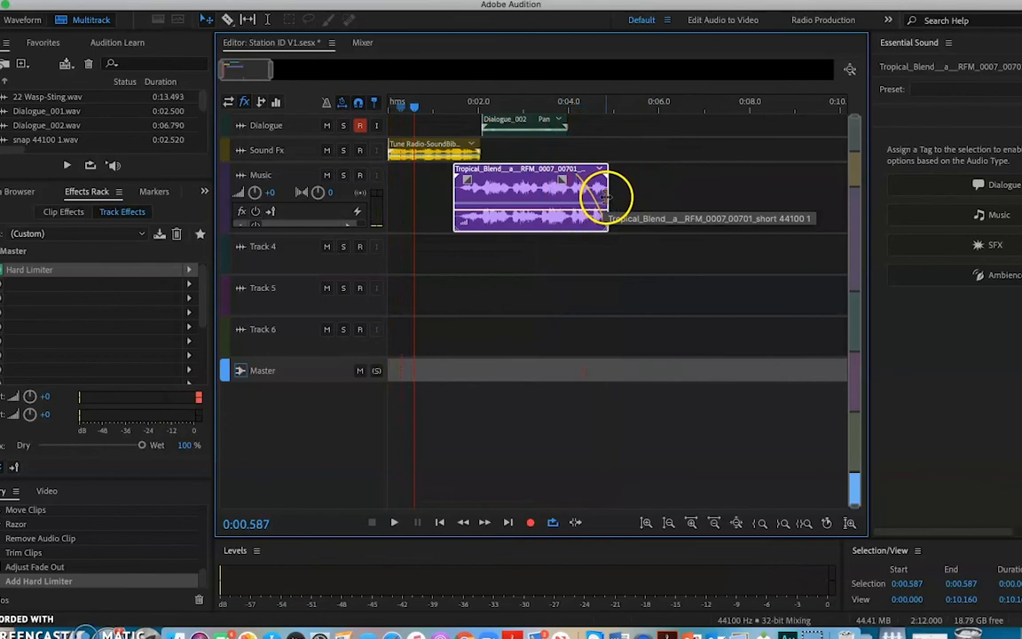
Extend the end of the music clip to about 0:05.1 and play the mix to hear the longer fade out.
{"action": "left_click_drag", "start_coordinate": [607, 195], "coordinate": [617, 197]}
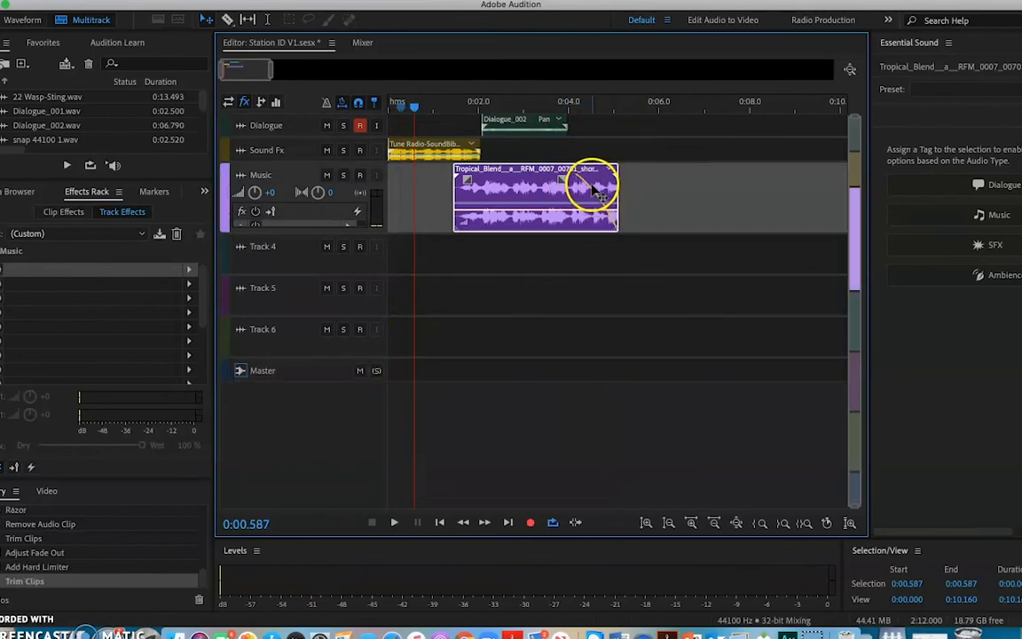
{"action": "key", "text": "space"}
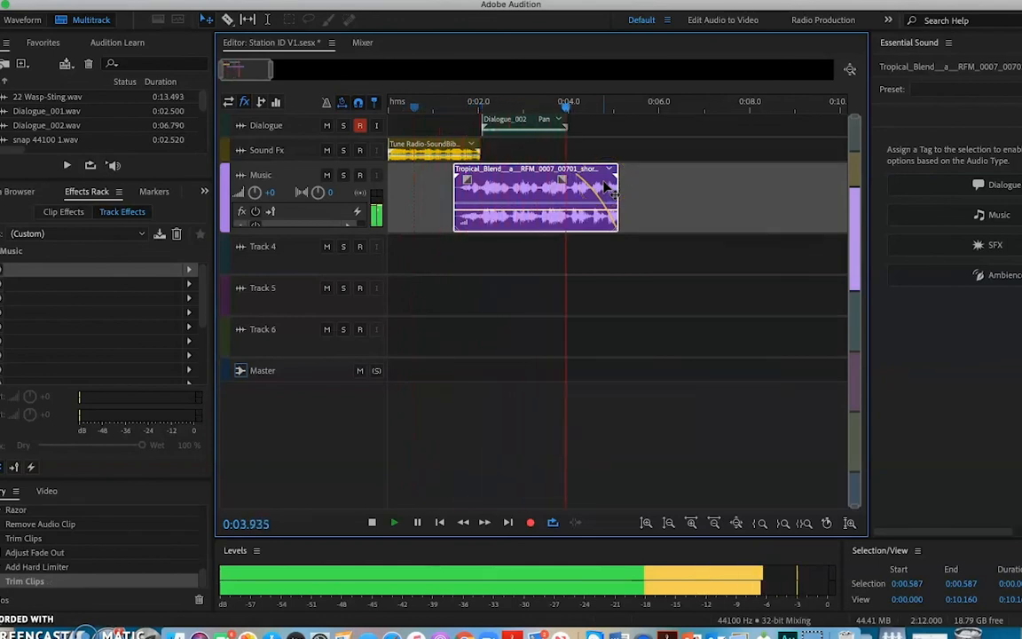
{"action": "key", "text": "space"}
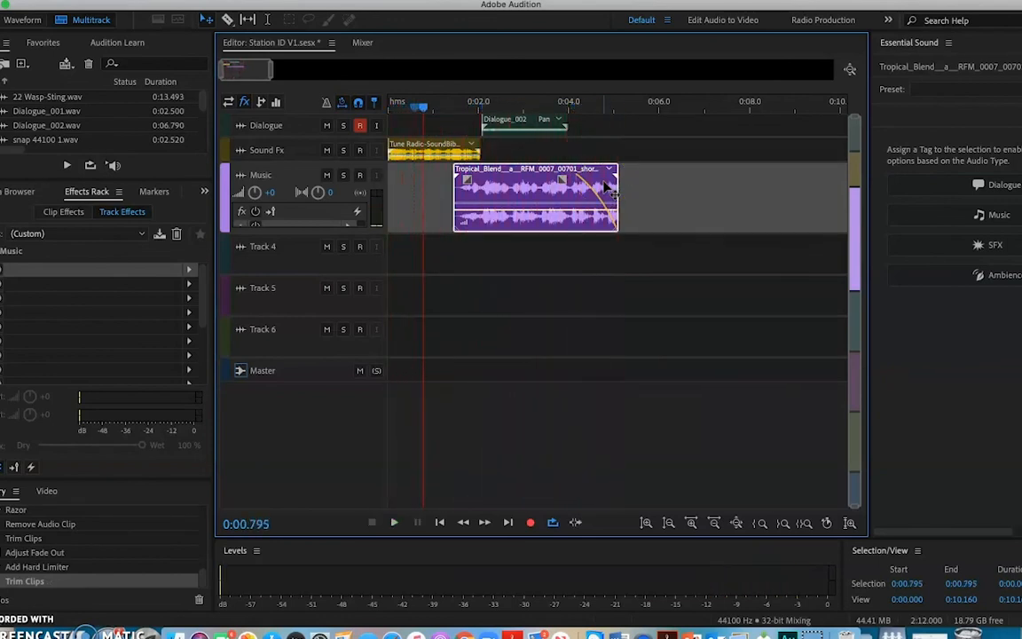
Return the playhead to 0:00.000 and increase the track heights until the Dialogue, Sound Fx and Music tracks show their effect slots.
{"action": "left_click_drag", "start_coordinate": [424, 106], "coordinate": [373, 122]}
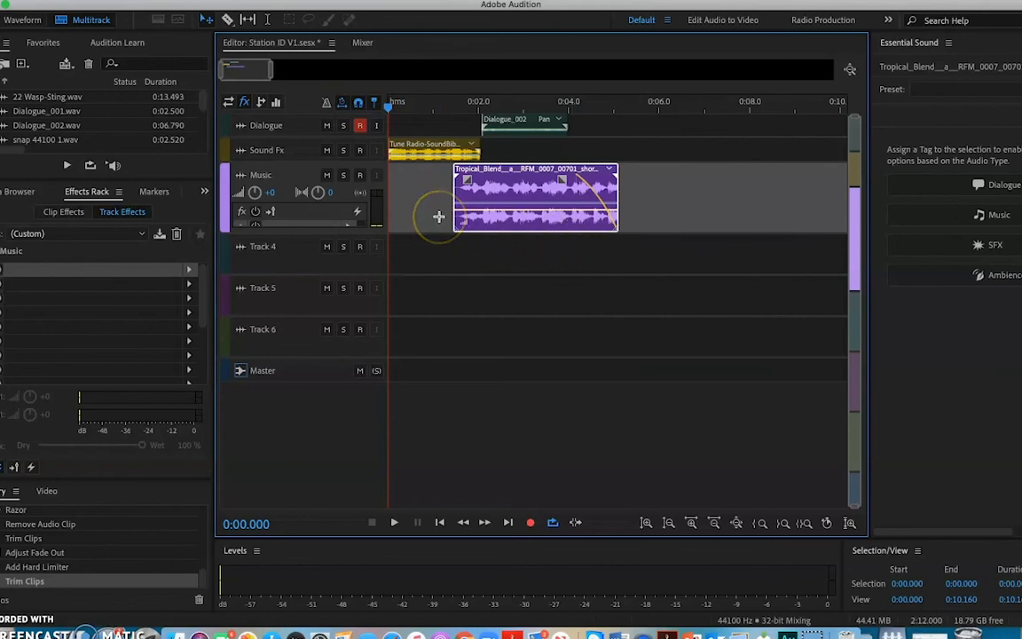
{"action": "scroll", "coordinate": [341, 232], "scroll_direction": "down", "scroll_amount": 5}
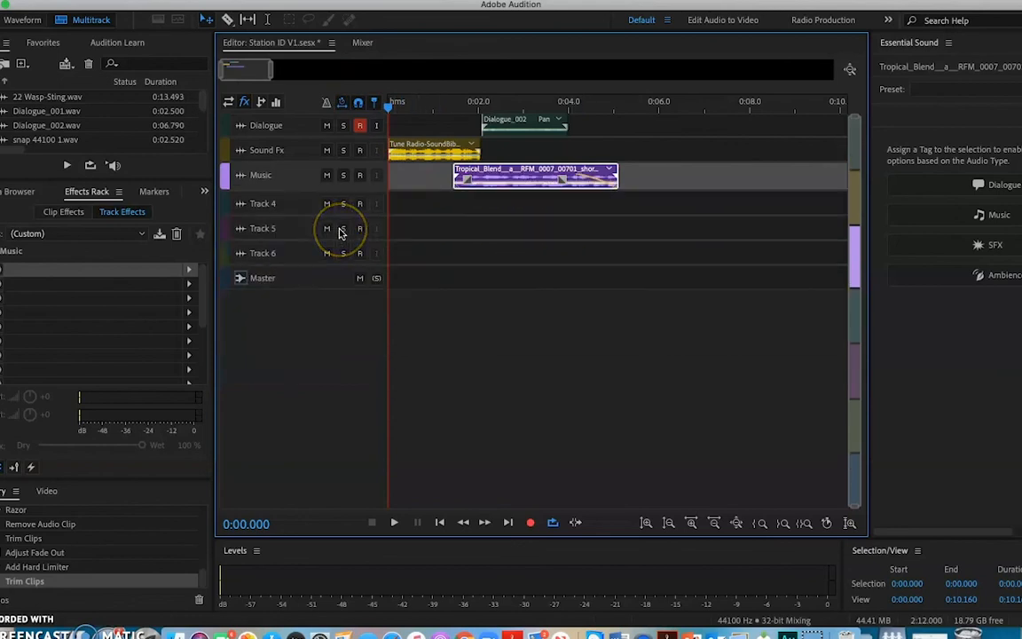
{"action": "scroll", "coordinate": [322, 155], "scroll_direction": "up", "scroll_amount": 3}
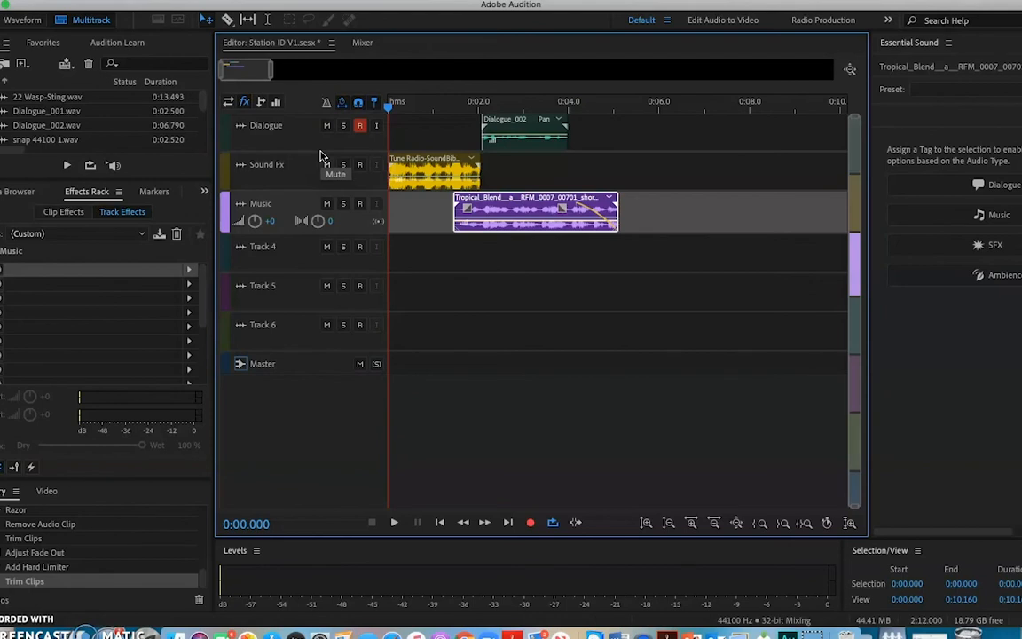
{"action": "scroll", "coordinate": [322, 155], "scroll_direction": "up", "scroll_amount": 5}
{"action": "scroll", "coordinate": [322, 156], "scroll_direction": "up", "scroll_amount": 5}
{"action": "scroll", "coordinate": [322, 155], "scroll_direction": "down", "scroll_amount": 1}
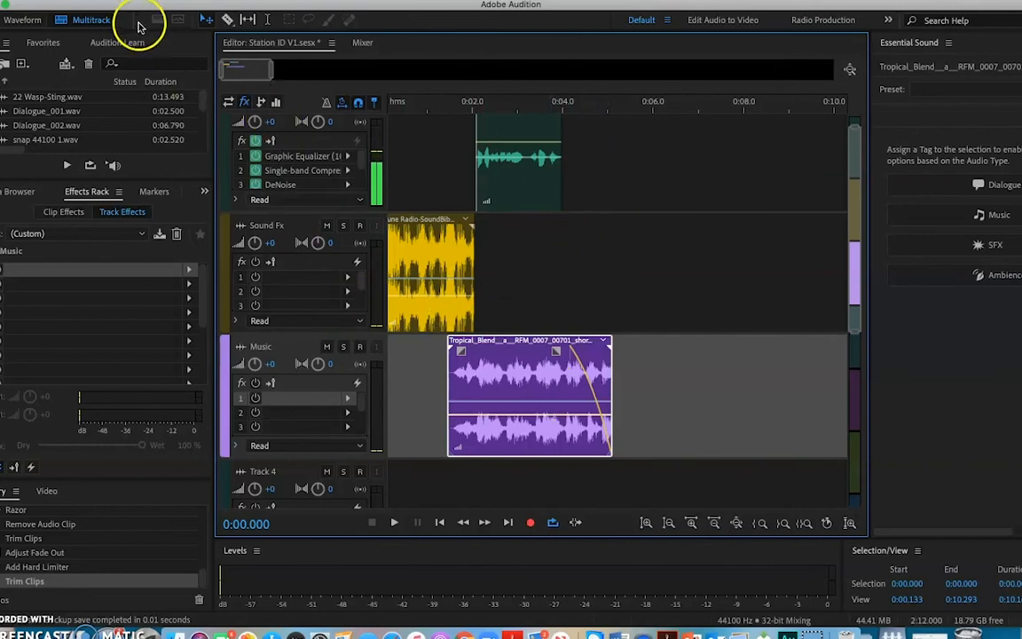
Export a multitrack mixdown of the entire session as MP3 to the Desktop, with the surname and an underscore before "Station ID V1.mp3".
{"action": "left_click", "coordinate": [120, 1]}
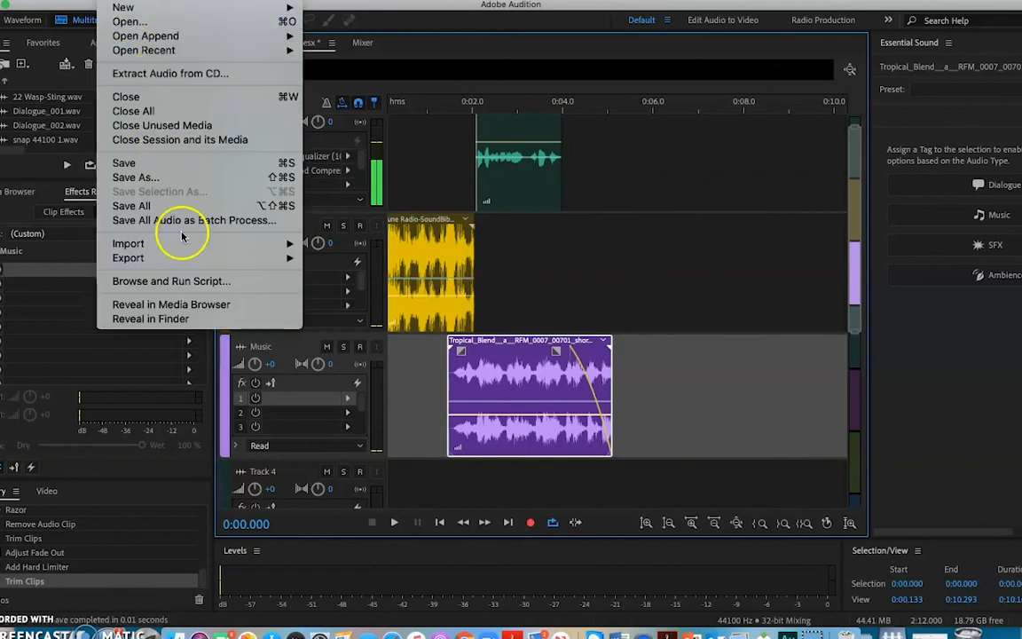
{"action": "mouse_move", "coordinate": [180, 262]}
{"action": "mouse_move", "coordinate": [350, 324]}
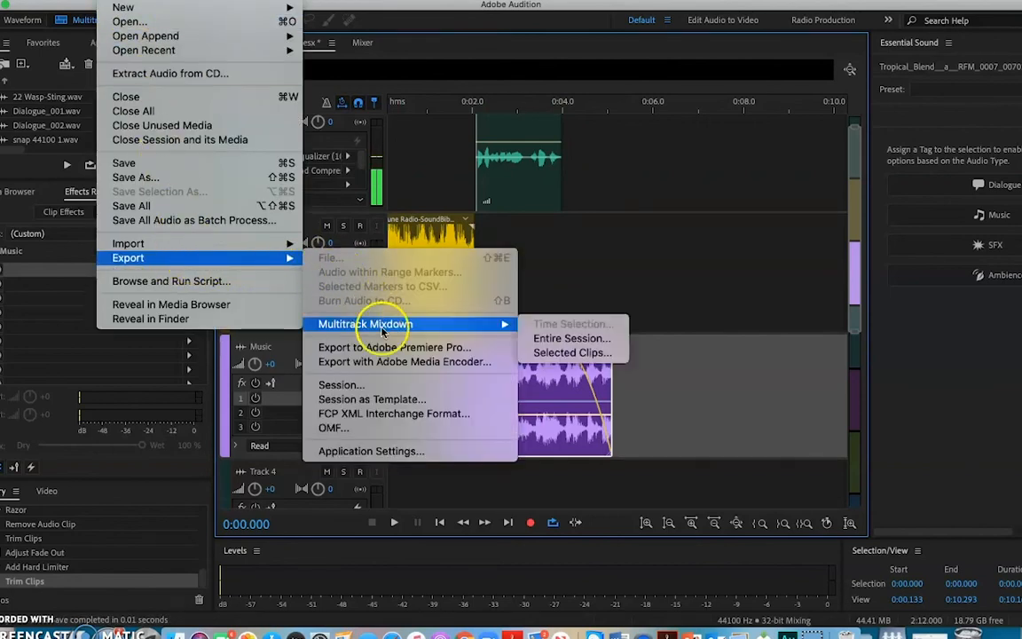
{"action": "left_click", "coordinate": [566, 339]}
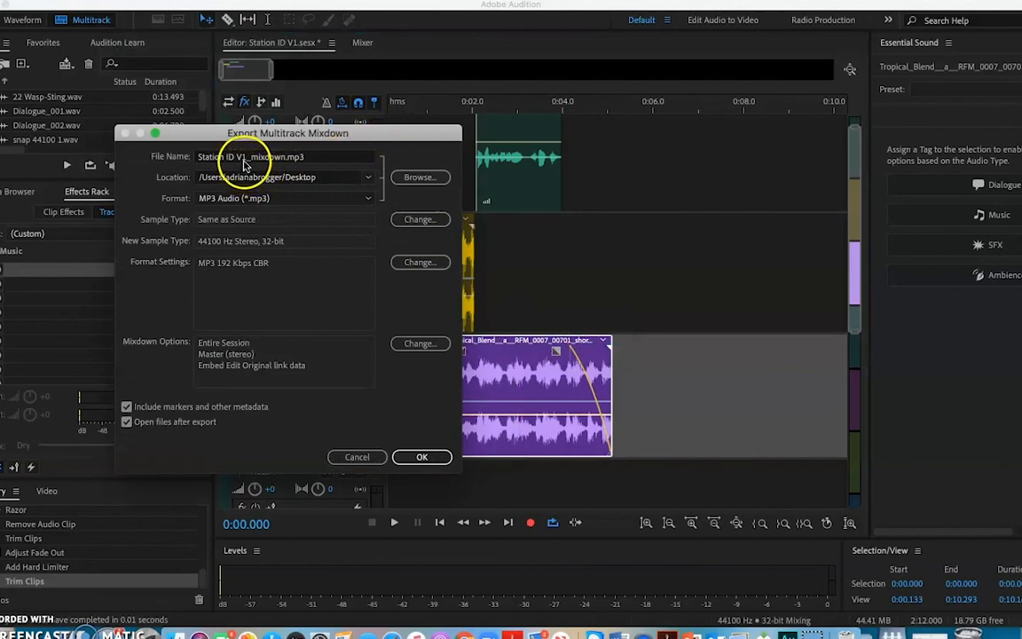
{"action": "left_click", "coordinate": [289, 160]}
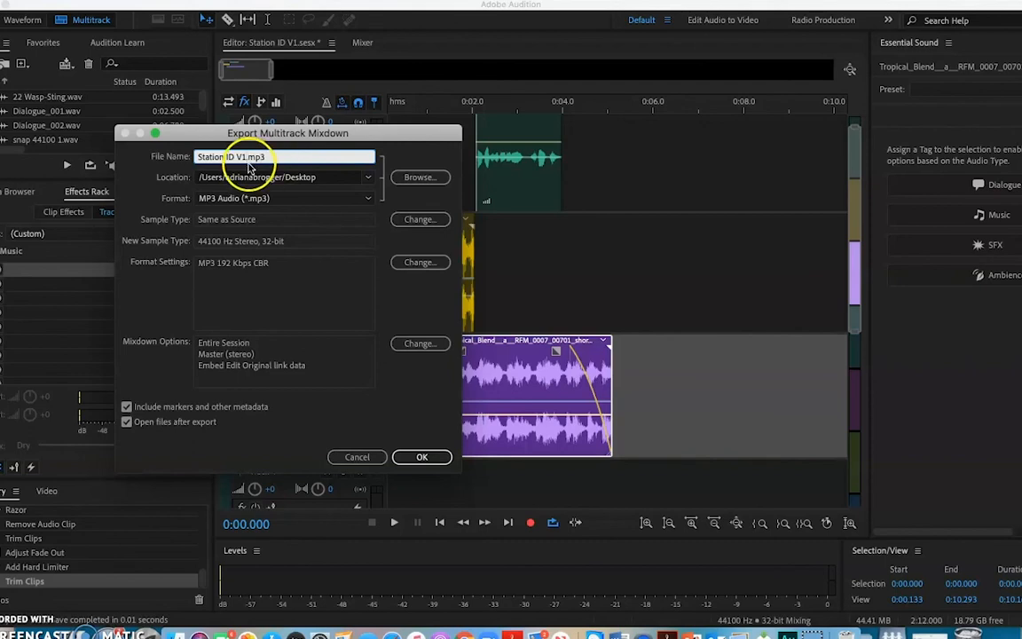
{"action": "left_click", "coordinate": [201, 157]}
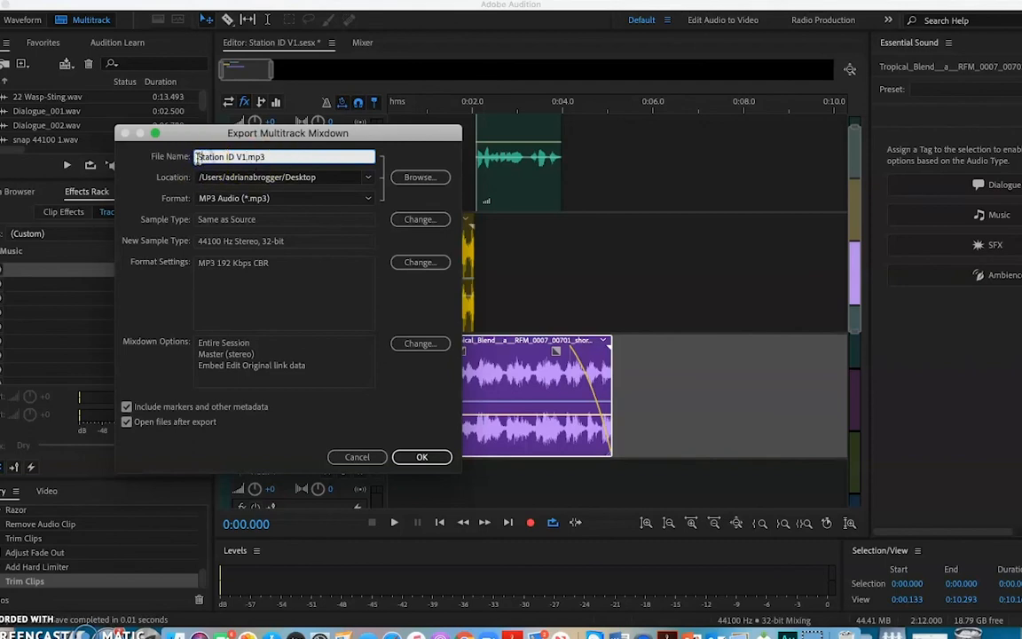
{"action": "type", "text": "Brogger_"}
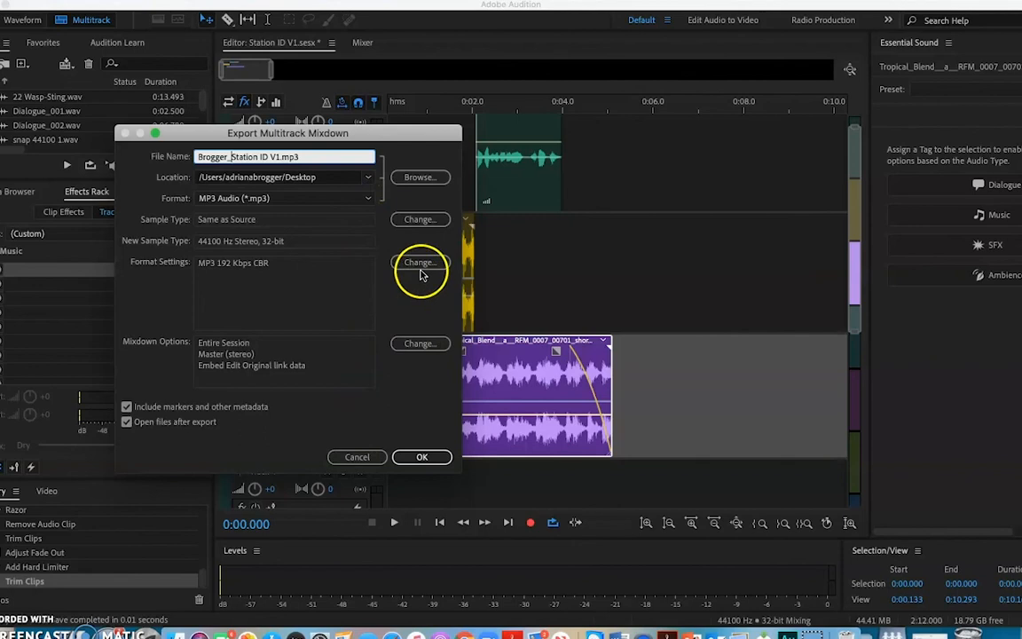
{"action": "left_click", "coordinate": [421, 458]}
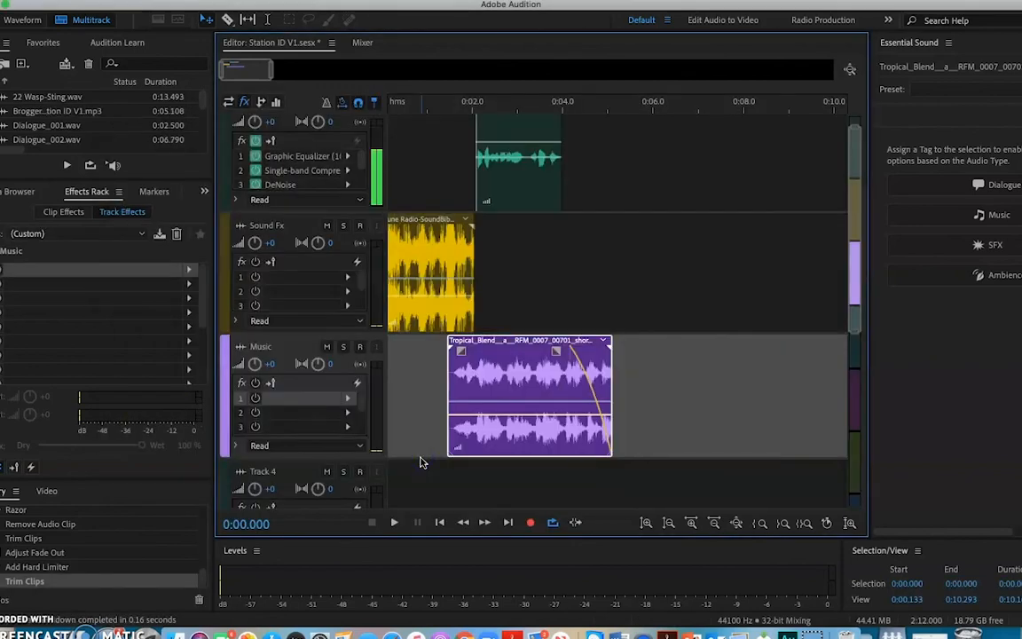
Switch to Finder, check the exported Station ID V1 MP3 in the Desktop folder, and close the Finder window.
{"action": "left_click", "coordinate": [171, 632]}
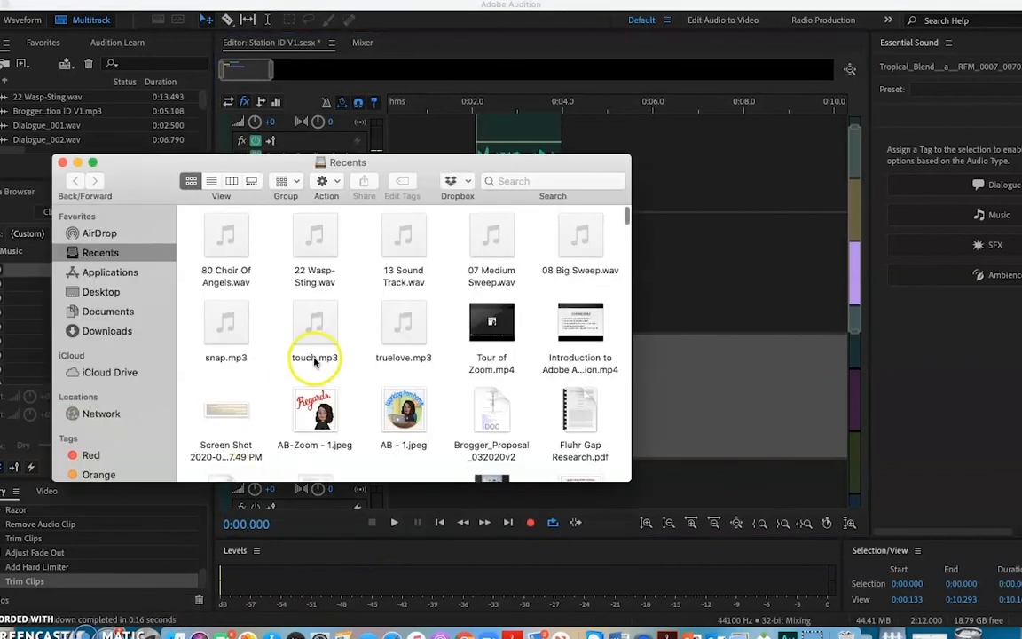
{"action": "left_click", "coordinate": [142, 295]}
{"action": "left_click", "coordinate": [257, 244]}
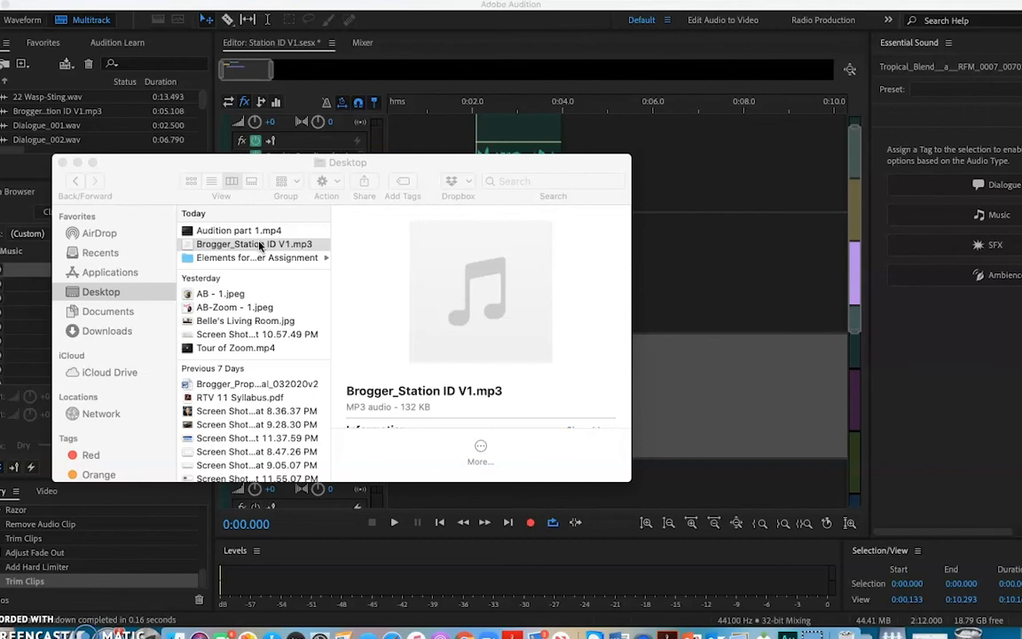
{"action": "left_click", "coordinate": [63, 163]}
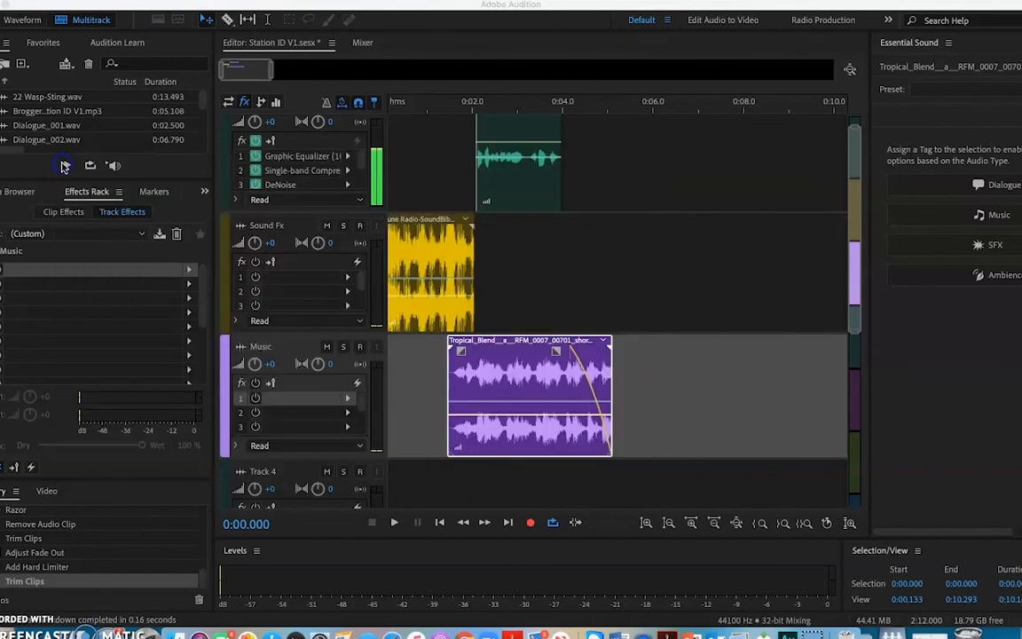